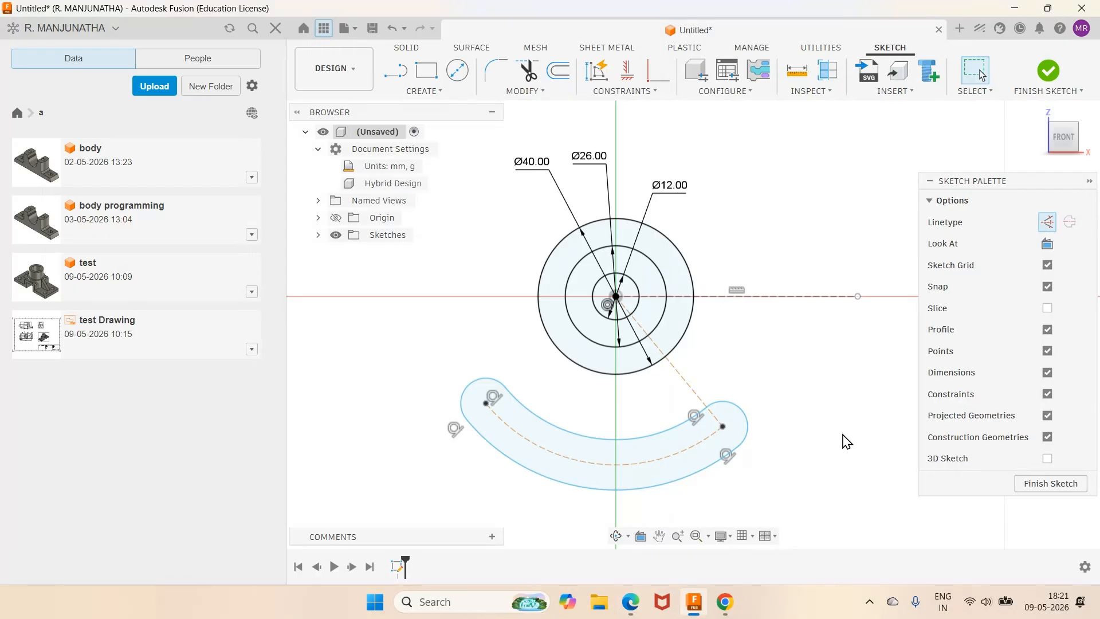
Step: Dimension the curved slot's right end arc as R4 and its centre arc as R30
click(749, 423)
click(818, 426)
text(4)
key(Return)
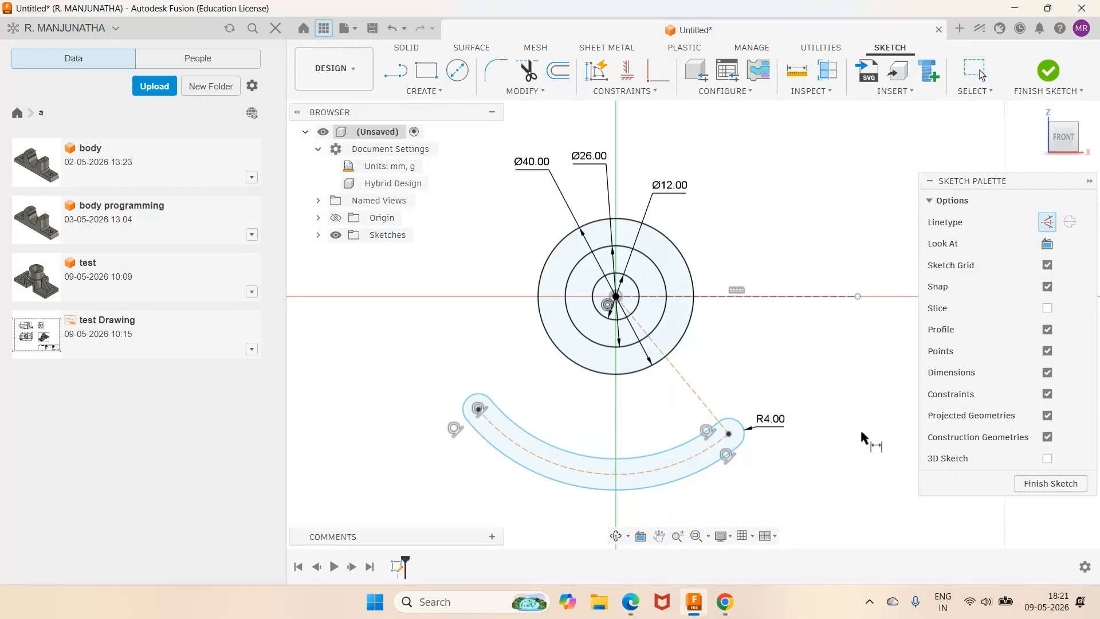
click(630, 601)
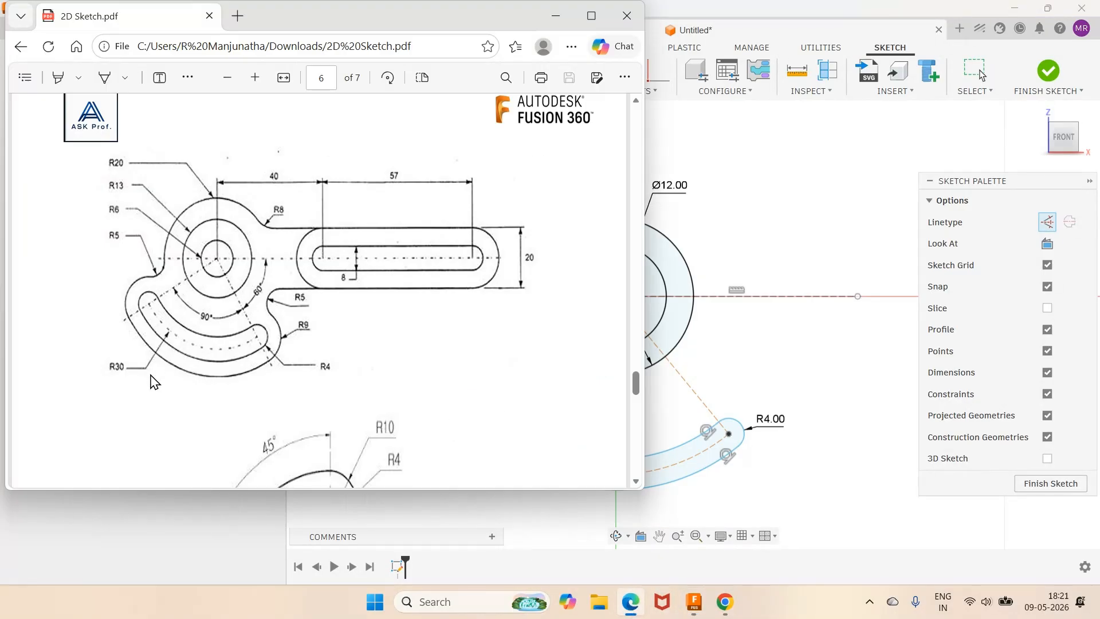
click(694, 601)
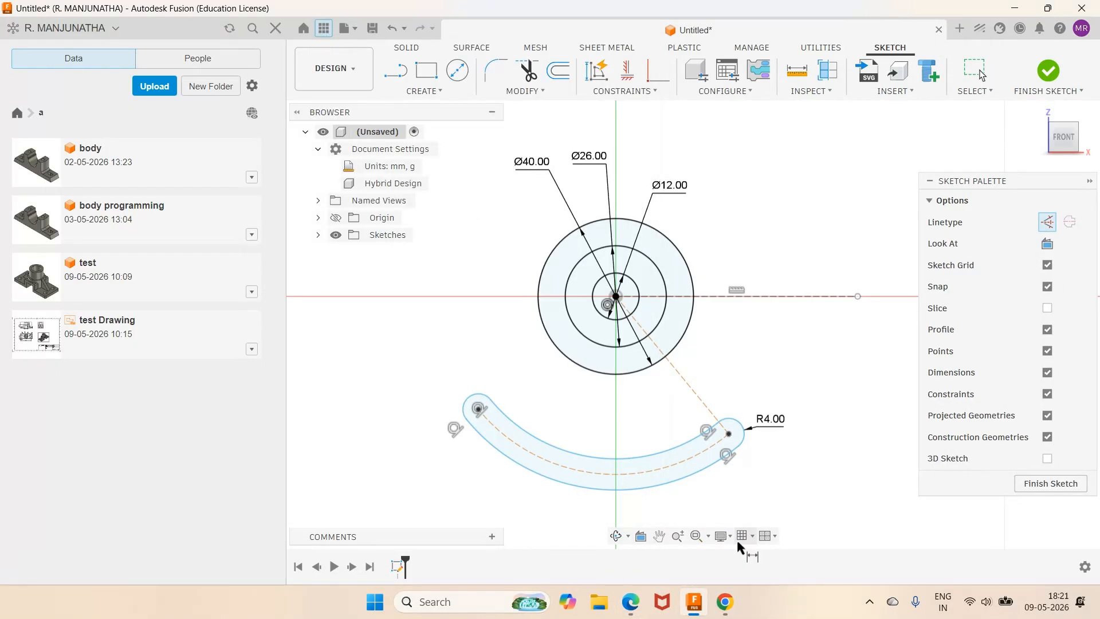
click(680, 461)
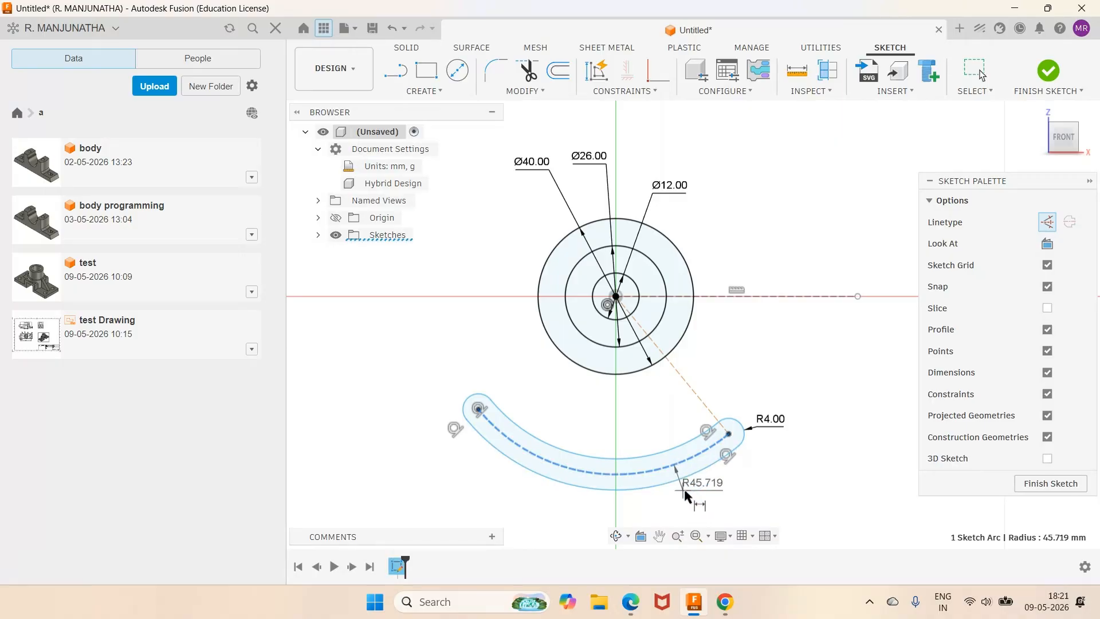
click(690, 500)
text(3)
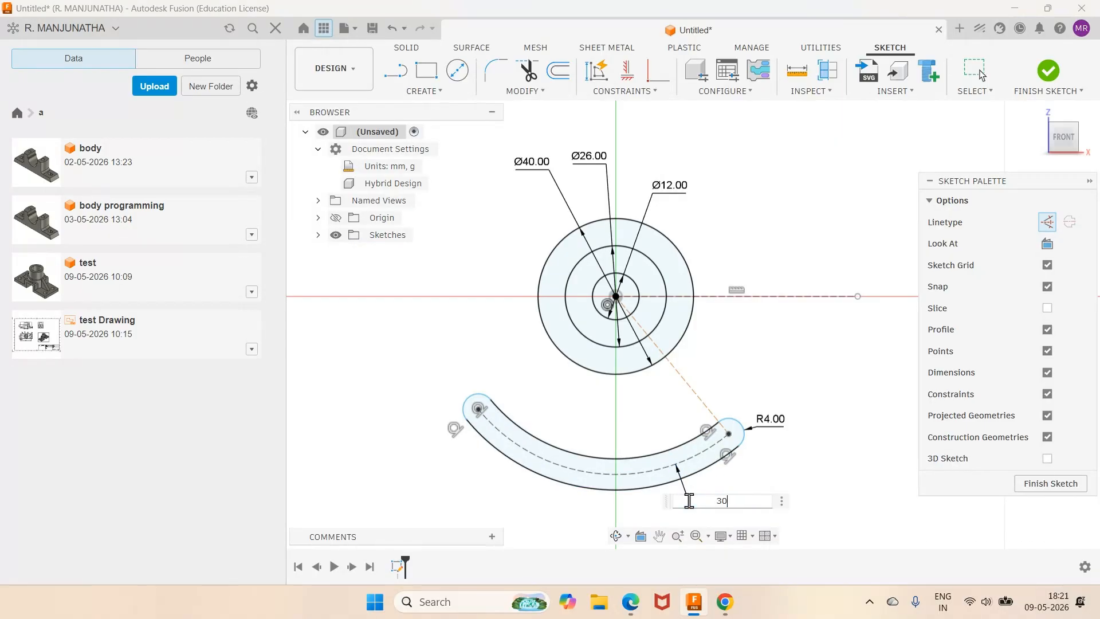
text(0)
key(Return)
scroll(786, 401, down, 1)
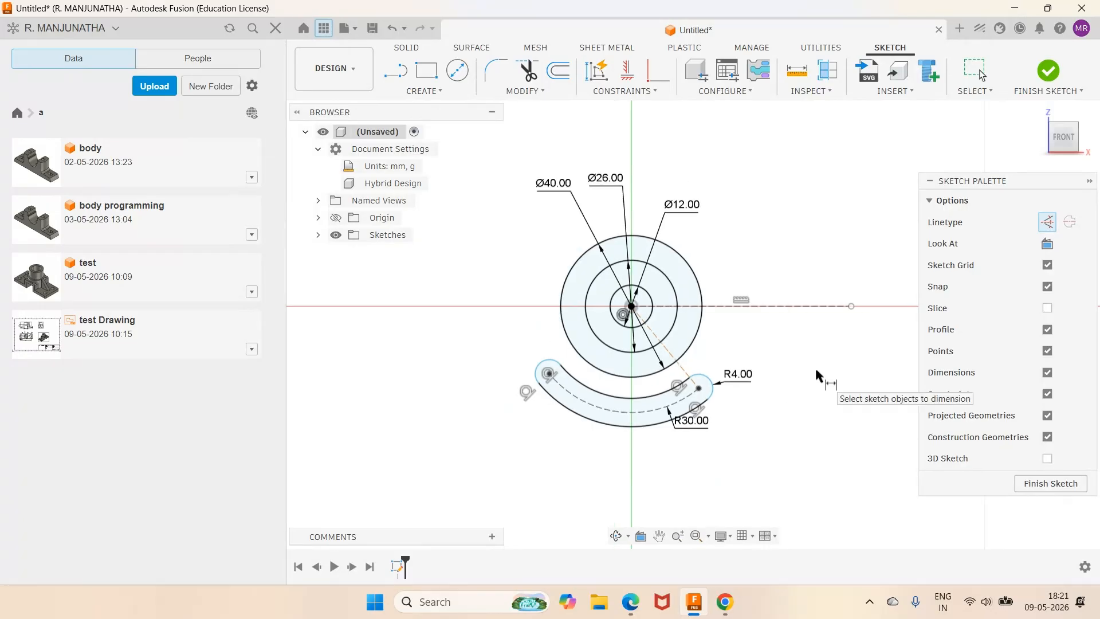
Step: Dimension the angle between the slot's construction line and the horizontal line as 60°, then show the reference PDF
click(683, 367)
click(711, 307)
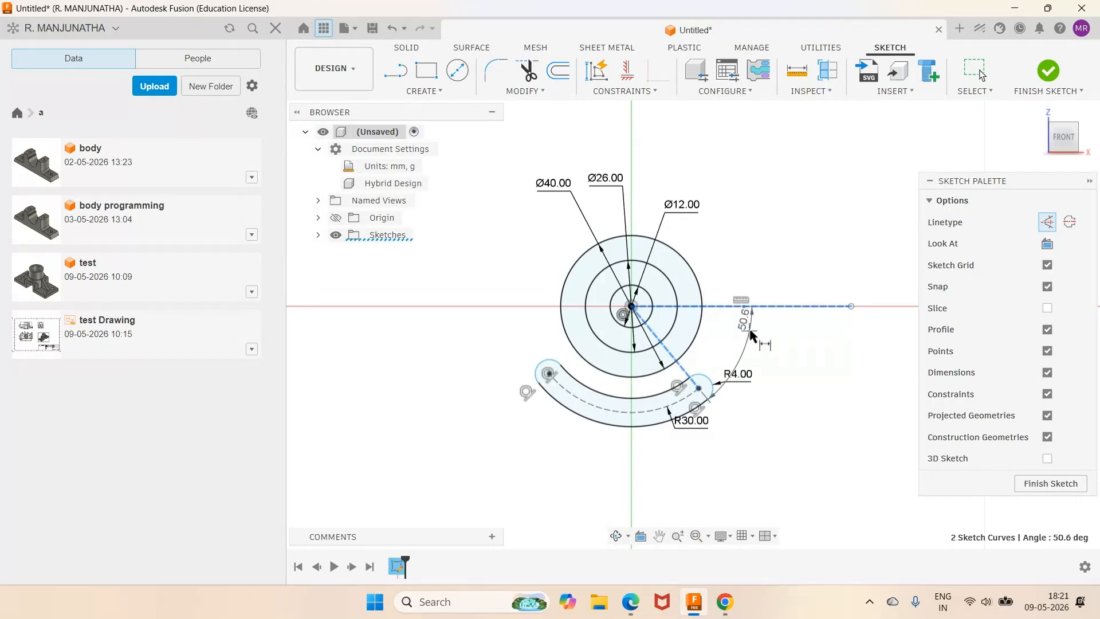
click(736, 316)
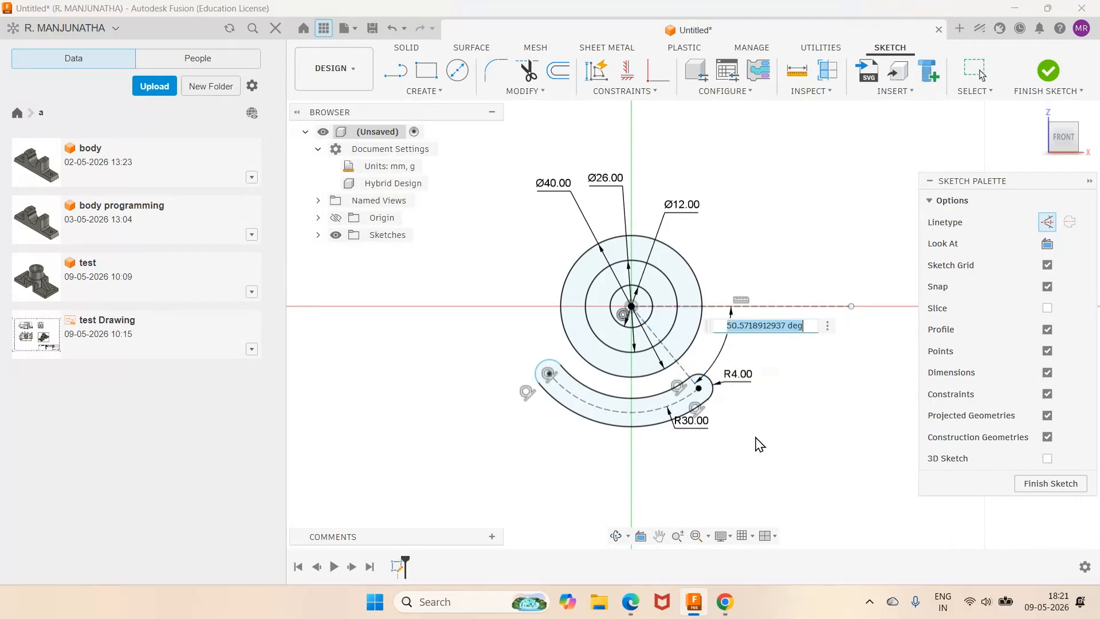
click(630, 606)
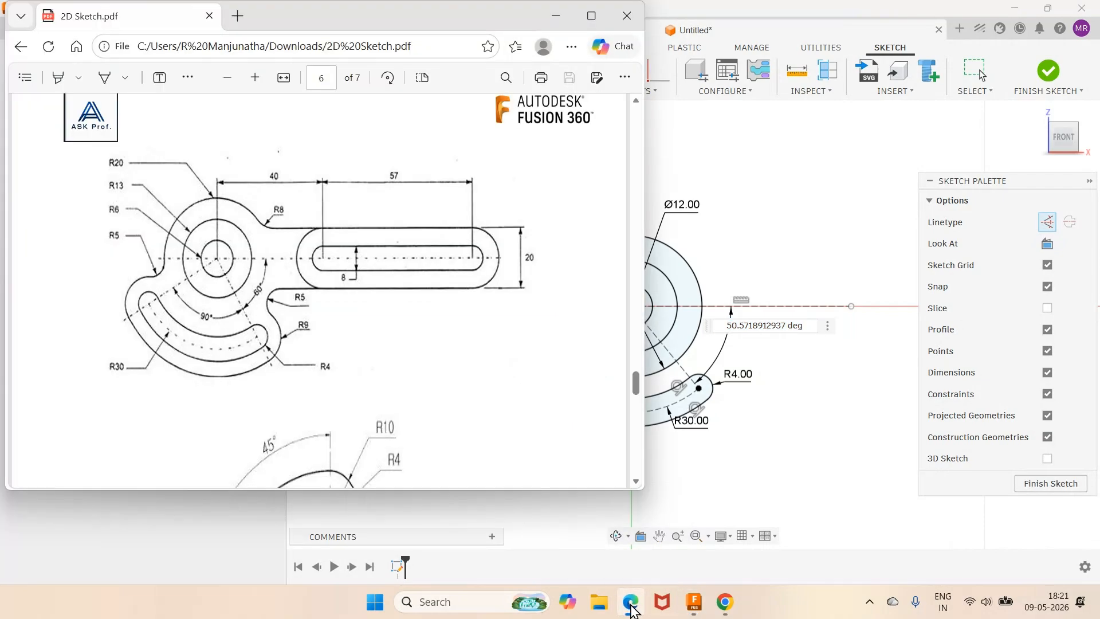
click(630, 606)
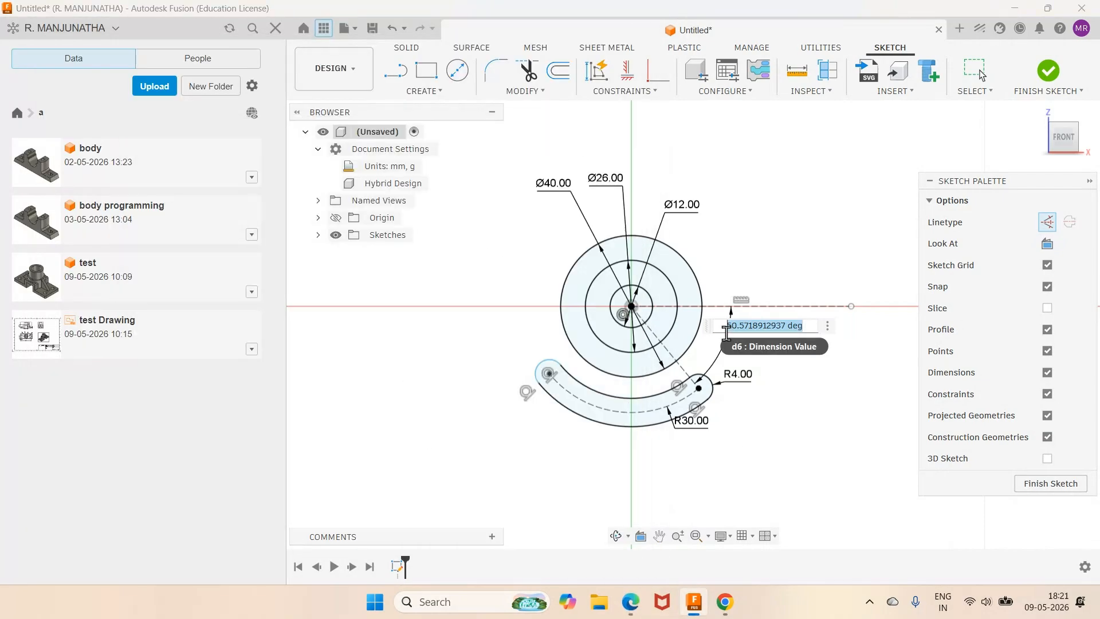
text(6)
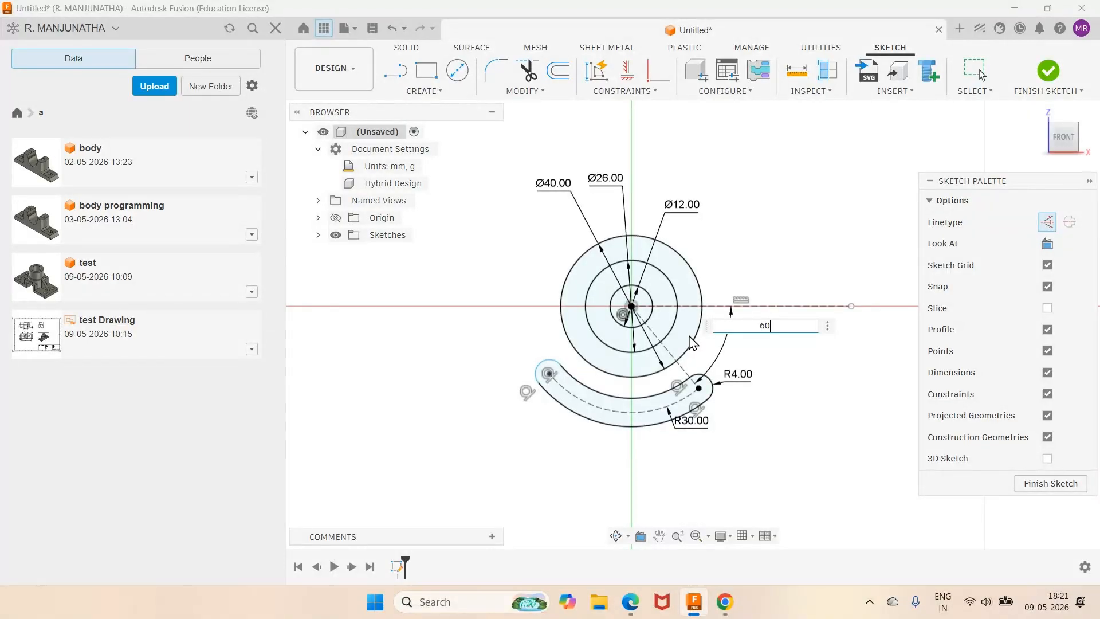
text(0)
key(Return)
scroll(835, 388, up, 1)
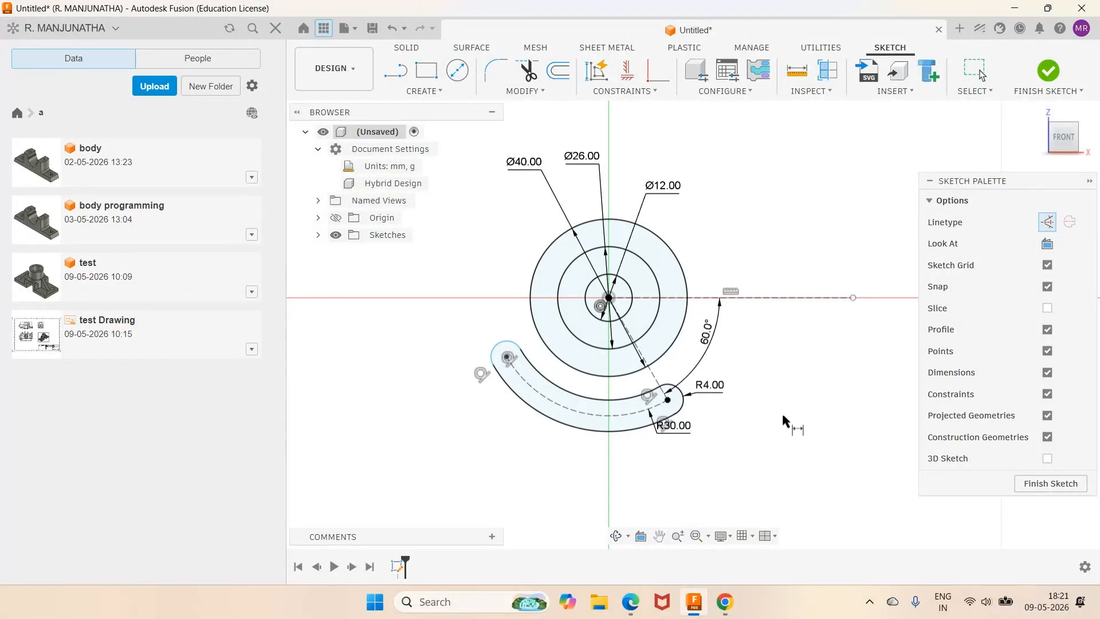
click(630, 605)
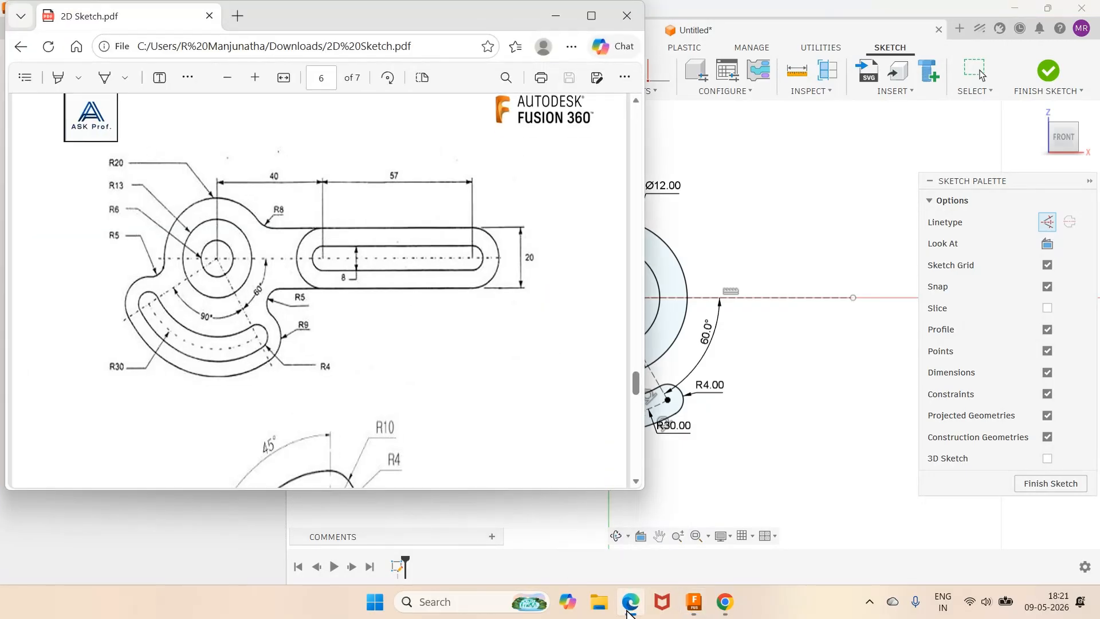
Step: Draw a line from the circle centre to the curved slot's left end point
click(629, 607)
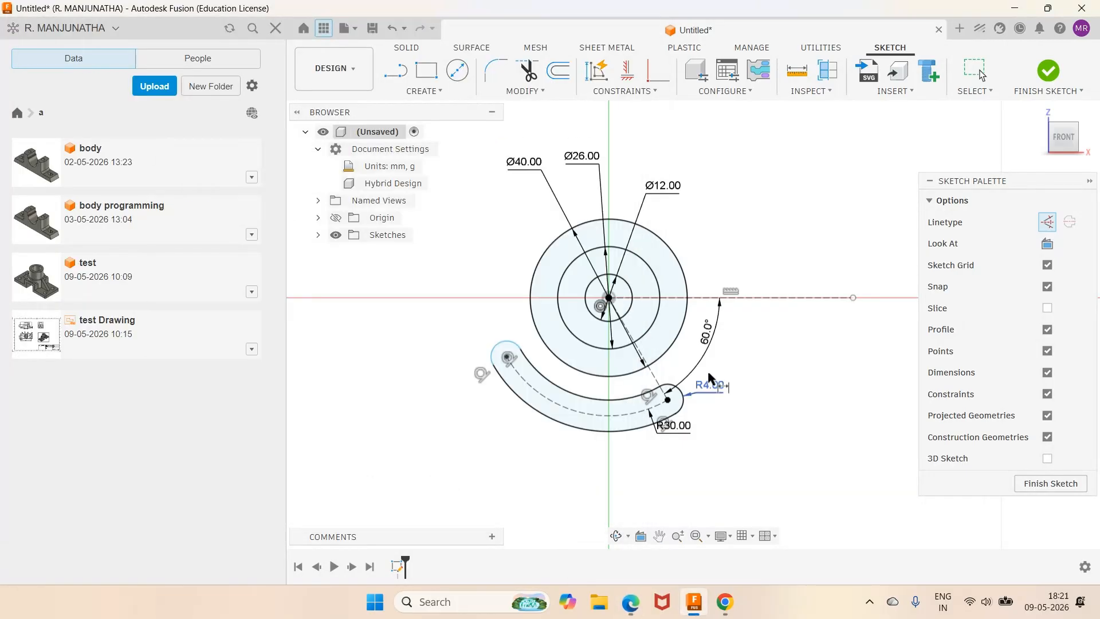
click(395, 69)
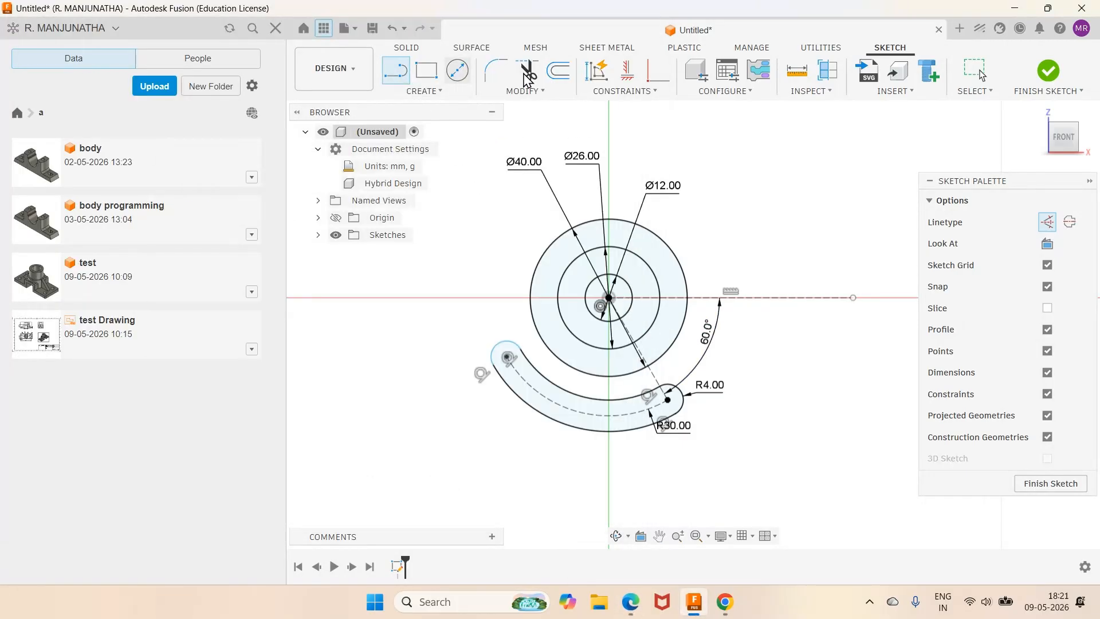
click(609, 299)
click(508, 357)
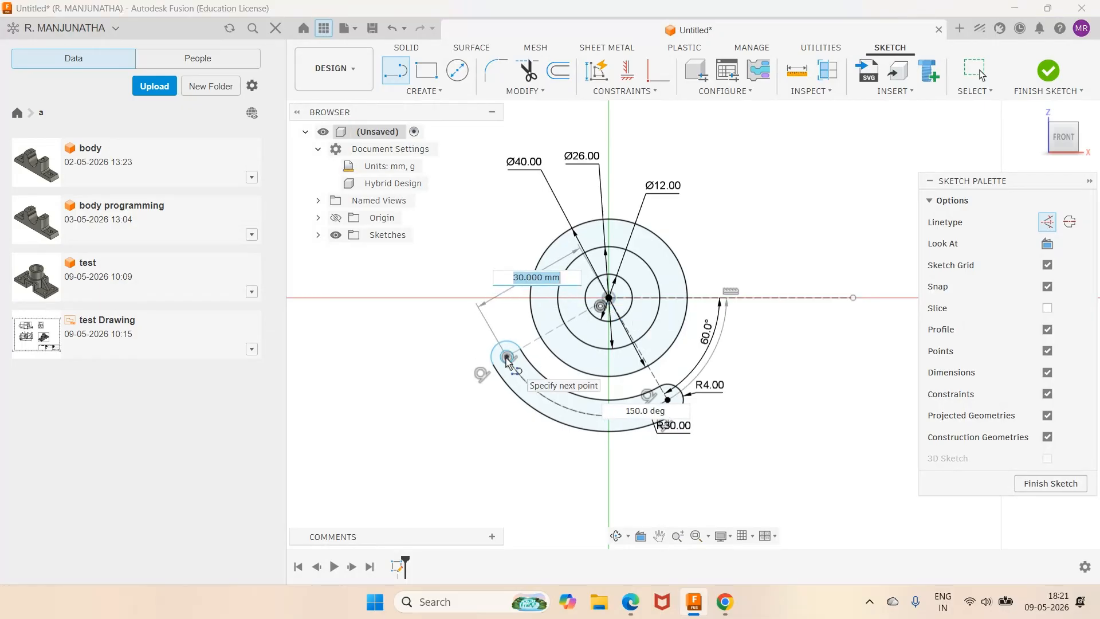
key(Escape)
key(Escape)
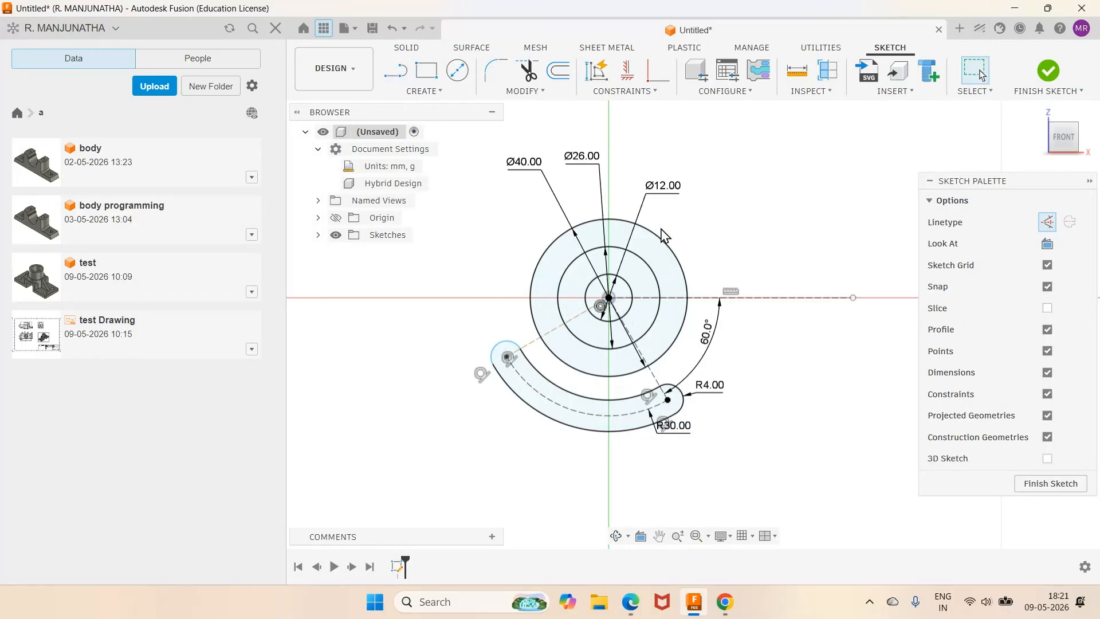
Step: Constrain the new left line perpendicular to the 60° construction line
click(648, 91)
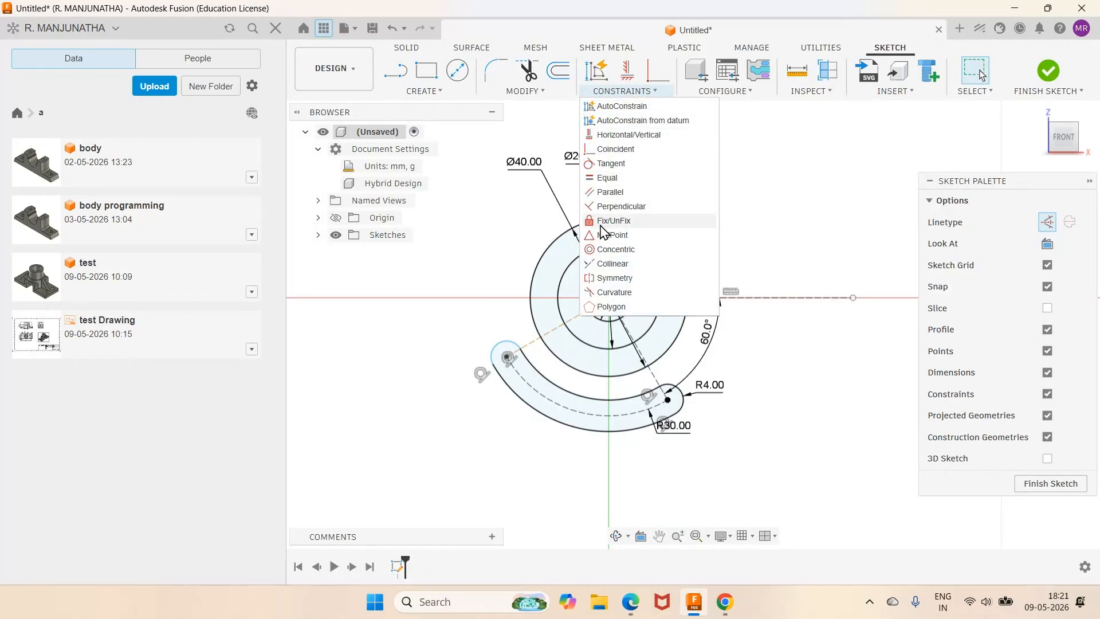
click(613, 208)
click(562, 326)
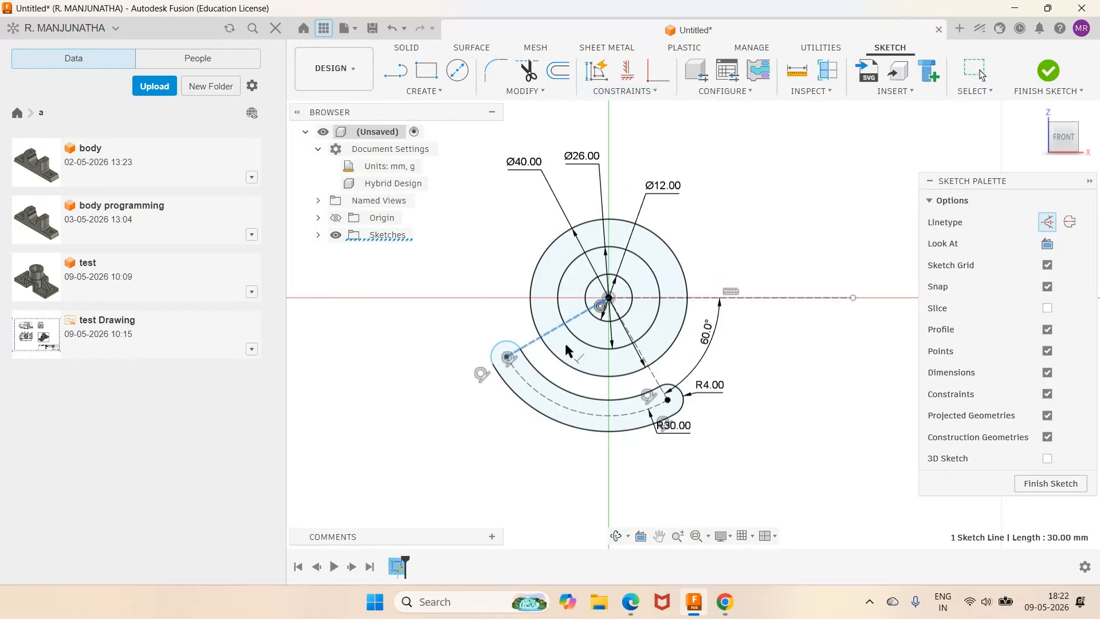
click(655, 378)
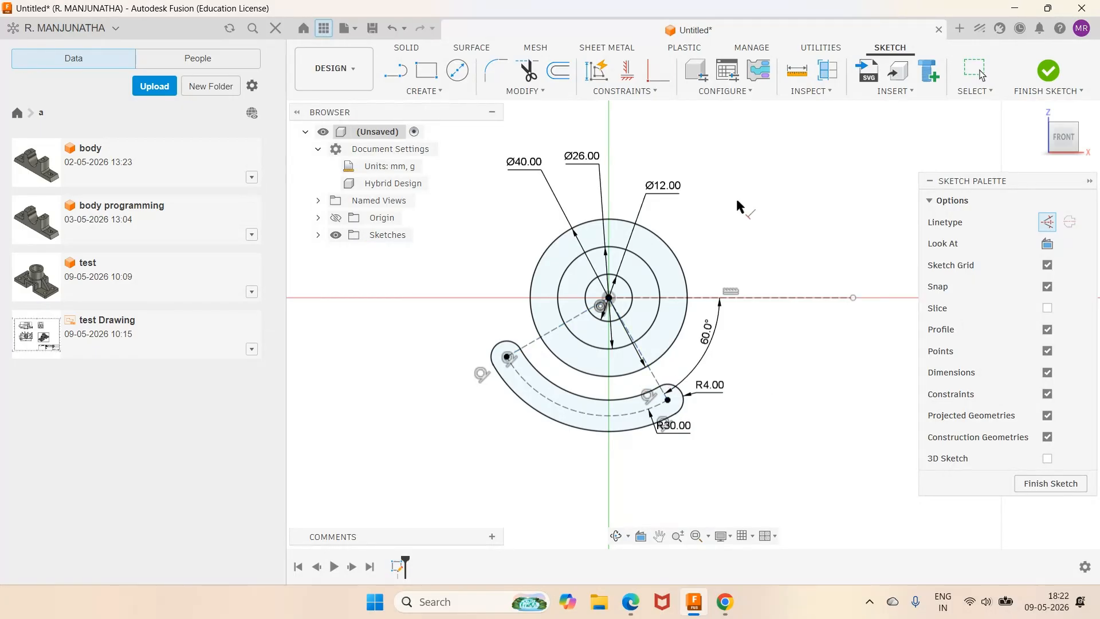
scroll(736, 200, up, 1)
scroll(741, 203, down, 2)
scroll(777, 271, up, 1)
scroll(776, 270, up, 2)
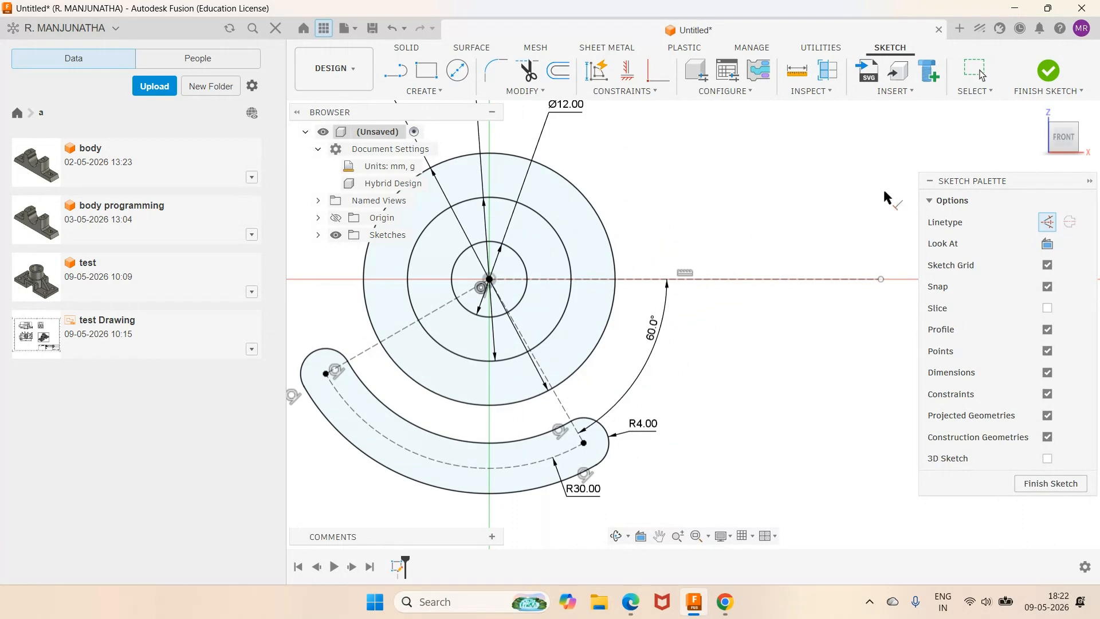
Step: Start an angle dimension between the new line and the angled line, cancel it, and check the reference PDF
key(d)
click(410, 327)
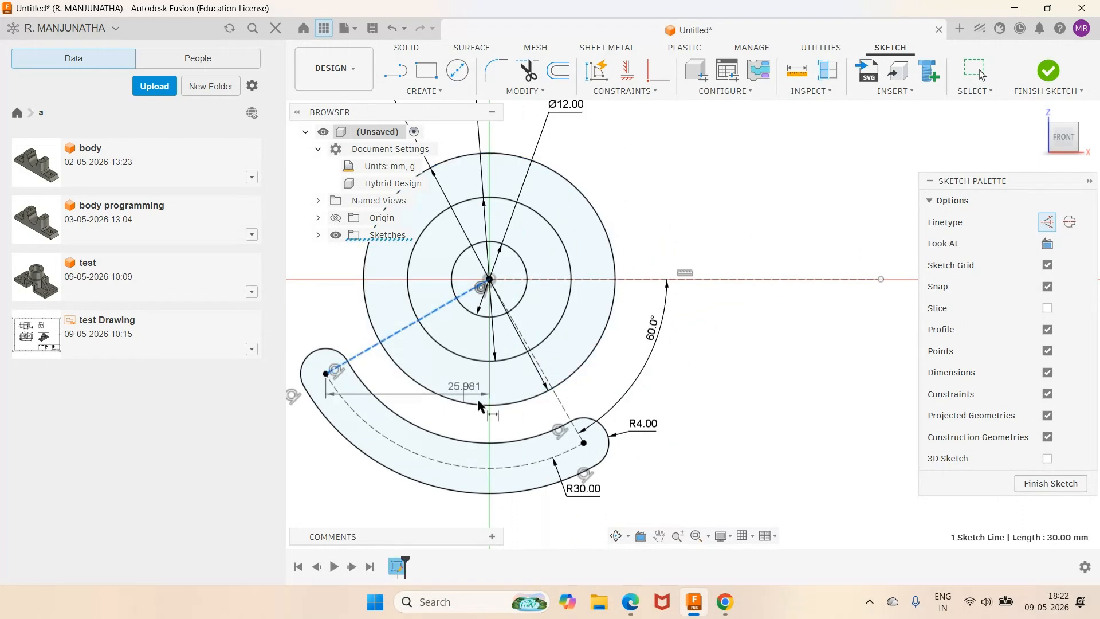
click(562, 411)
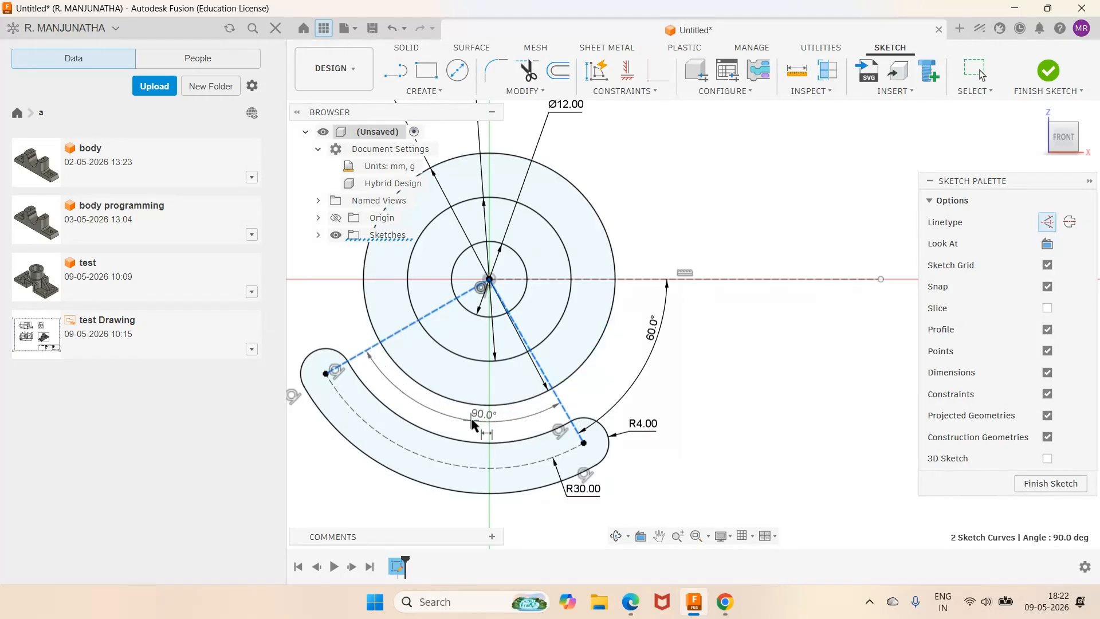
key(Escape)
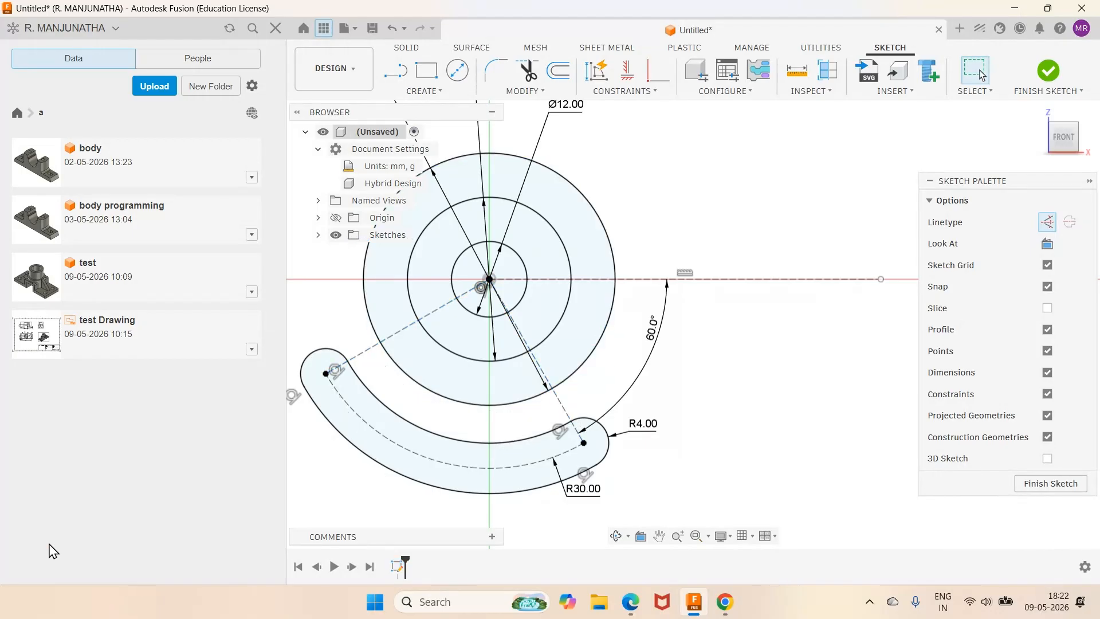
click(629, 510)
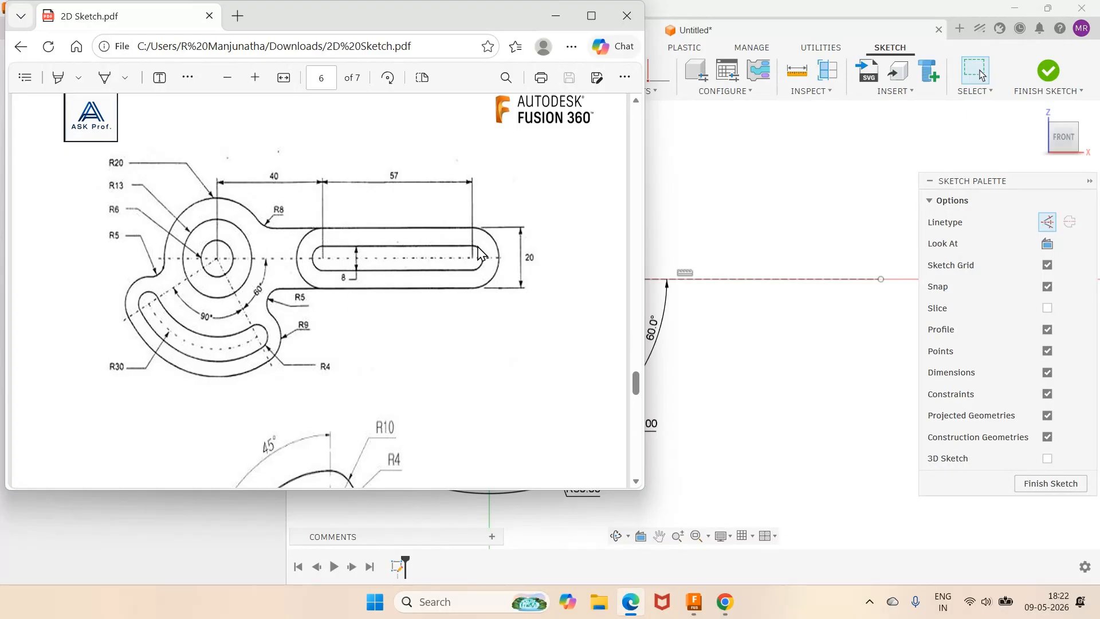
click(694, 602)
Step: Draw a centre-to-centre slot along the horizontal line to the right of the circles
click(424, 90)
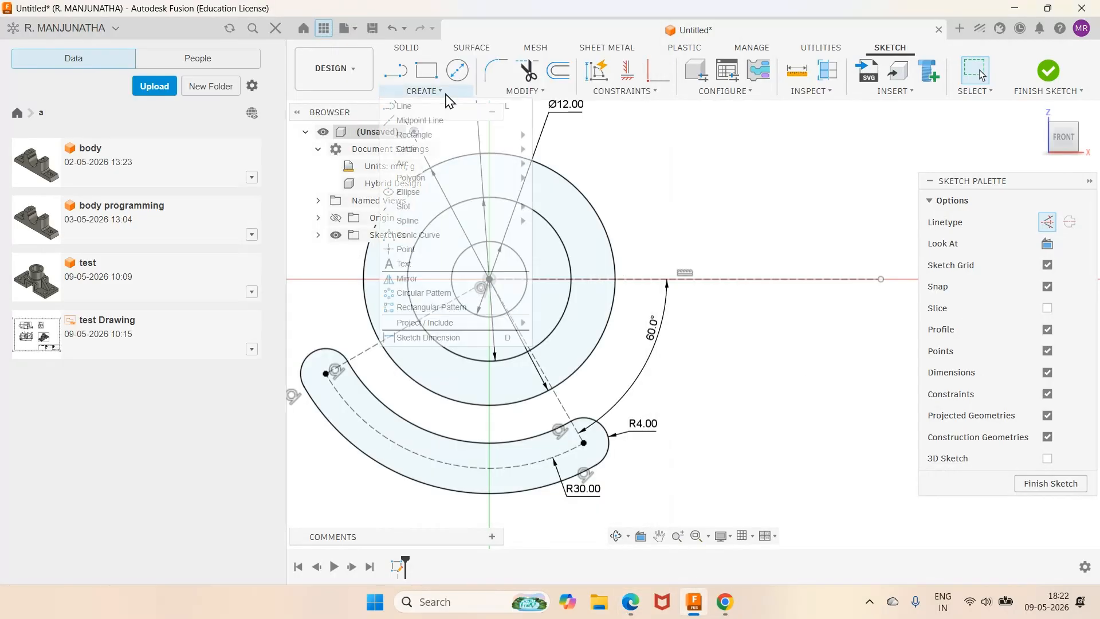
mouse_move(433, 208)
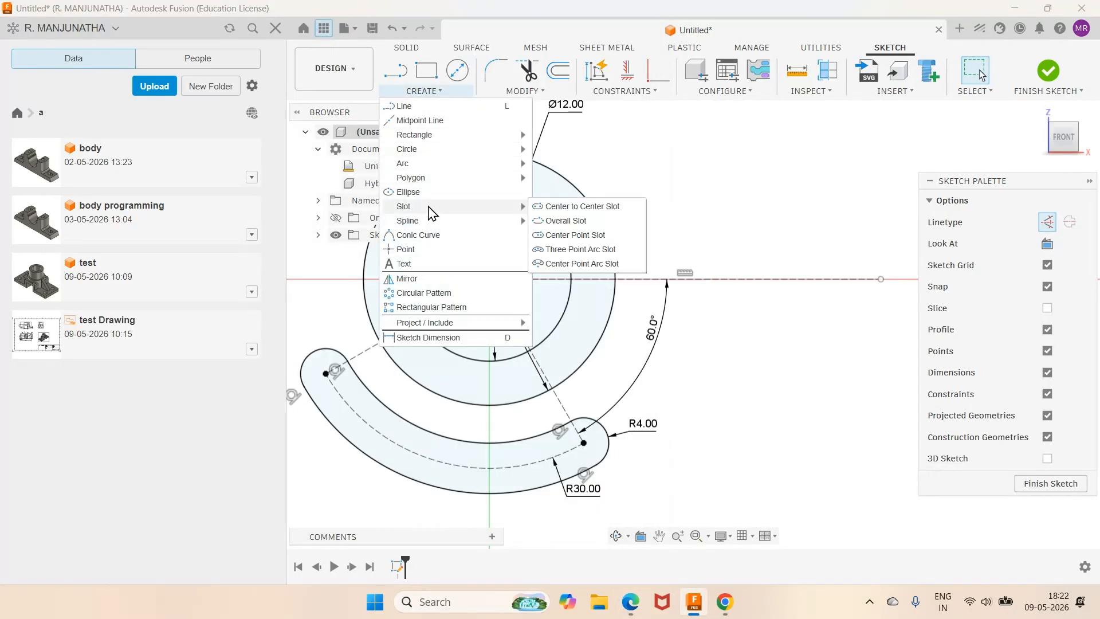
click(565, 206)
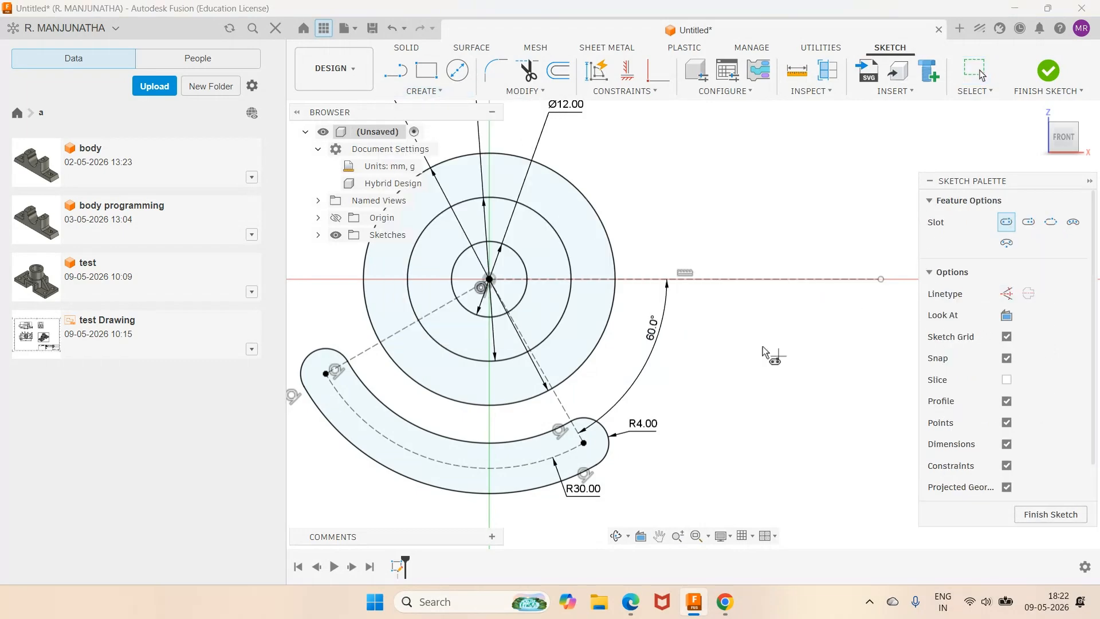
click(676, 280)
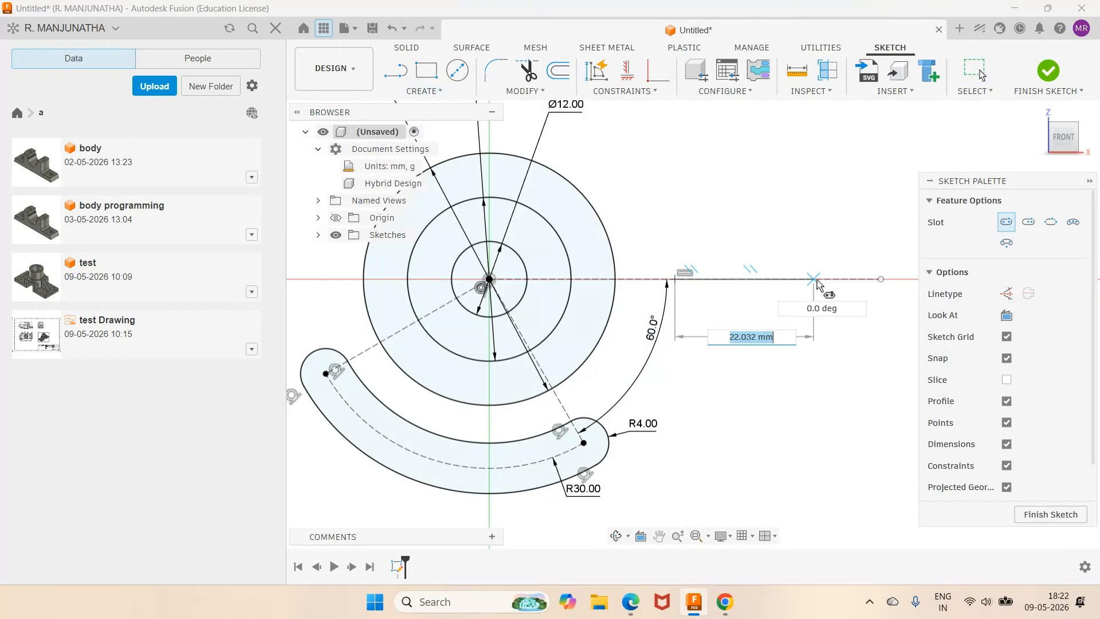
click(849, 279)
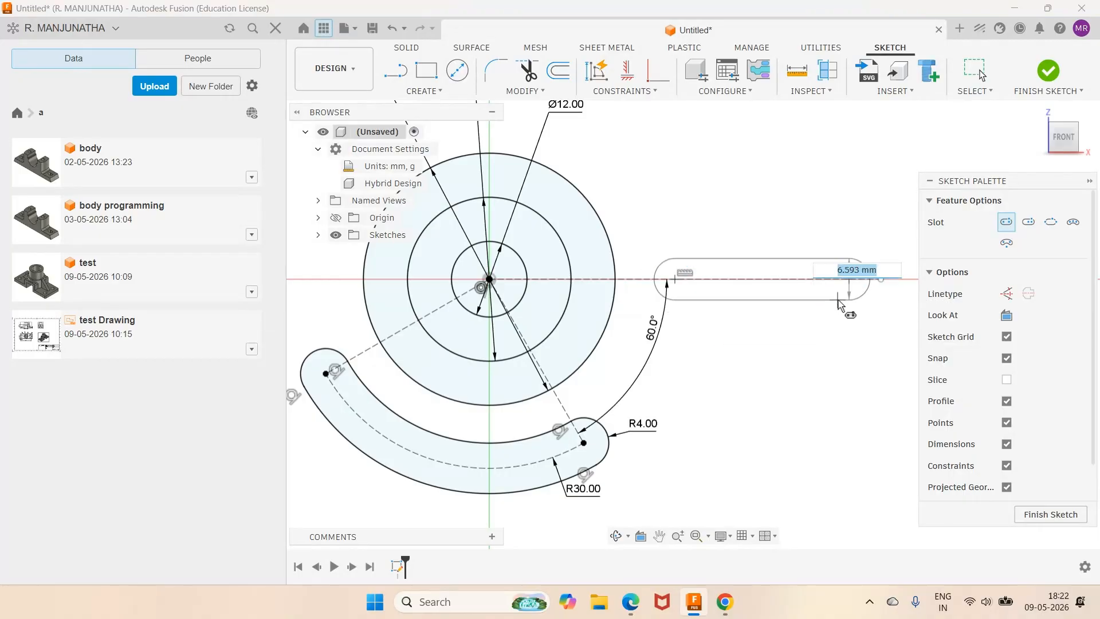
click(842, 308)
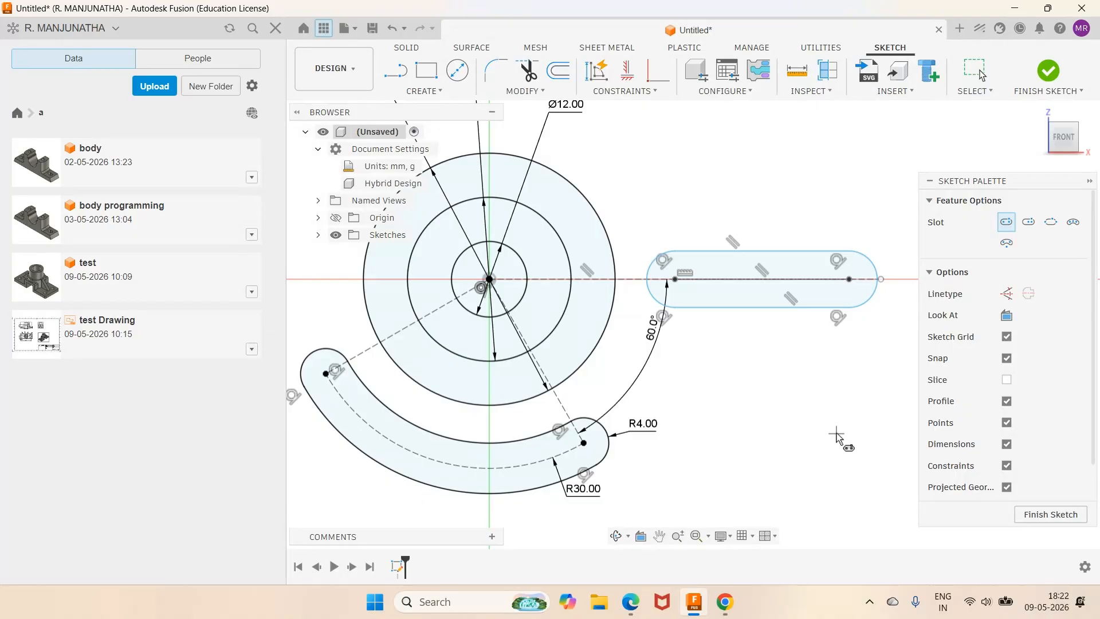
key(Escape)
Step: Give the new slot's right end arc an R4 radius dimension
click(634, 604)
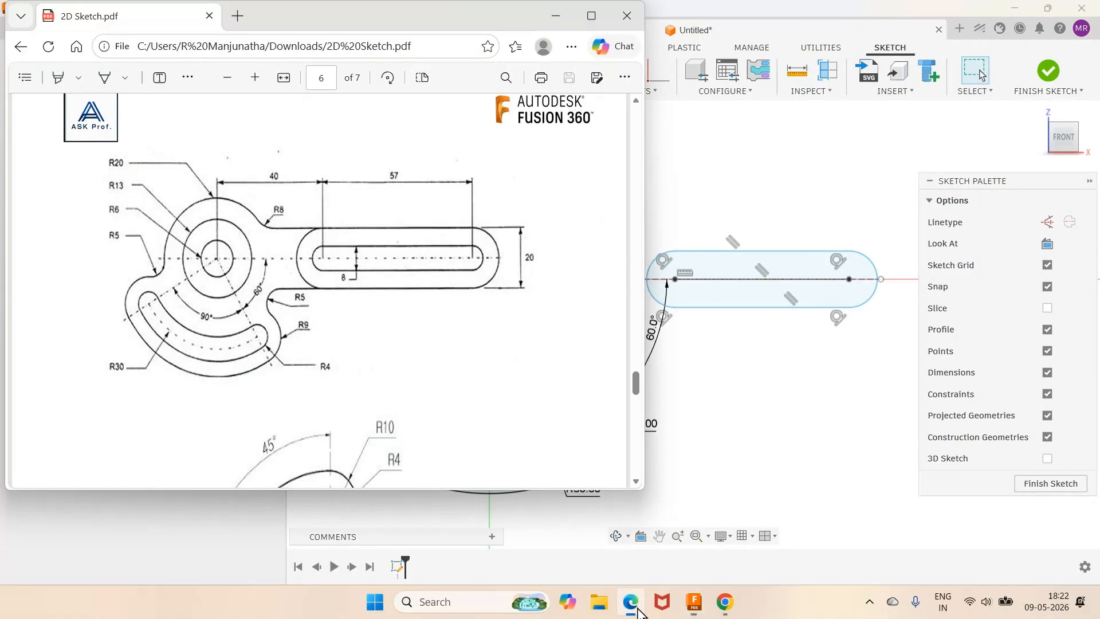
click(638, 608)
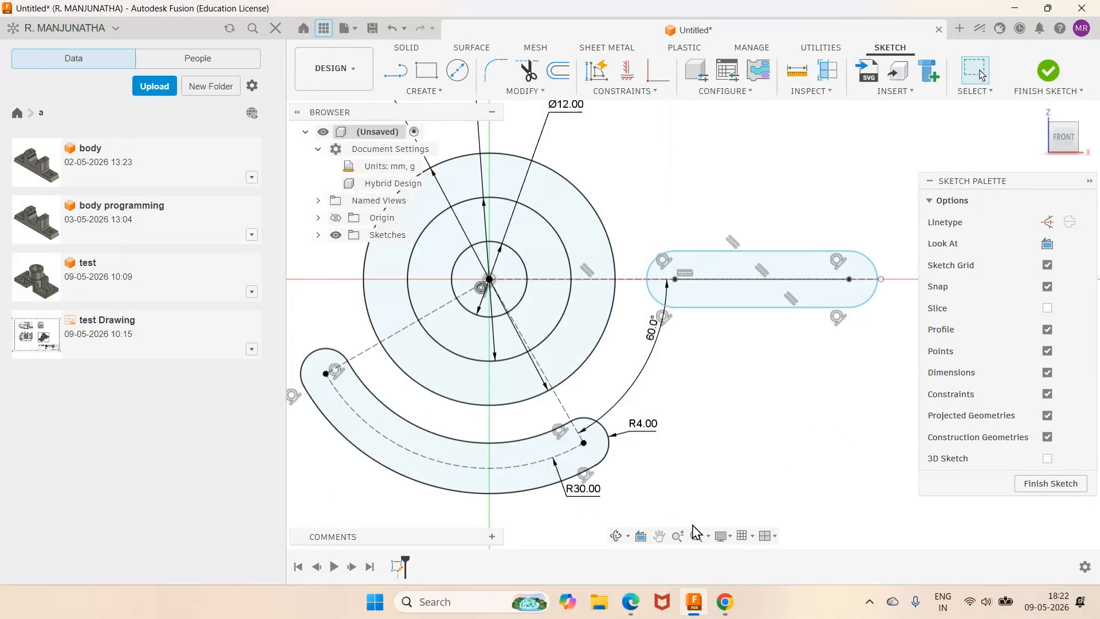
key(d)
click(871, 261)
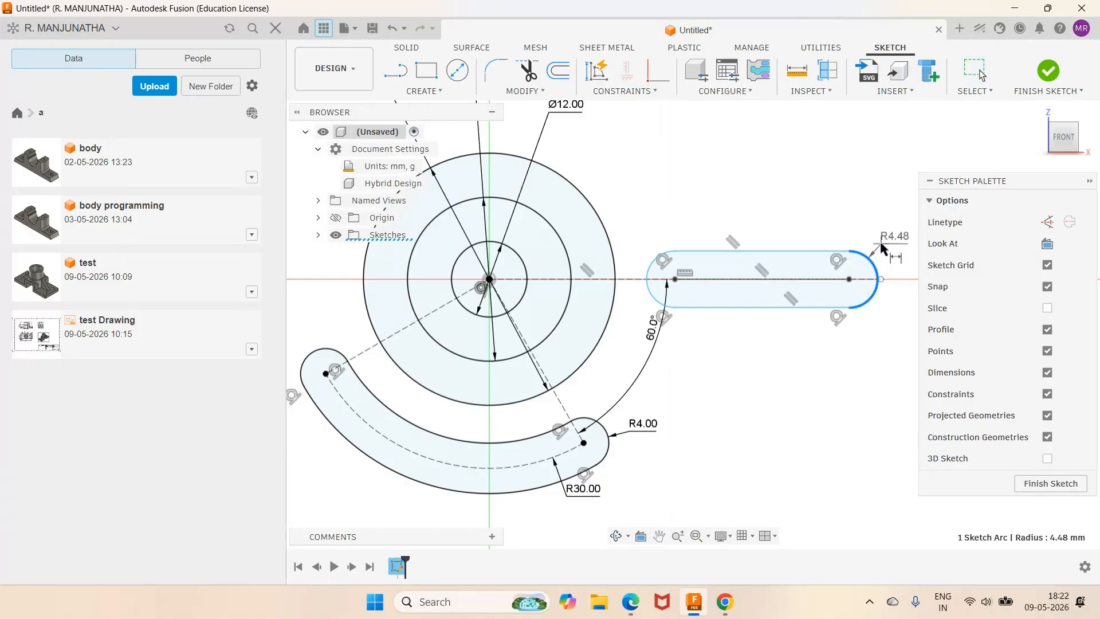
click(880, 243)
text(4)
key(Return)
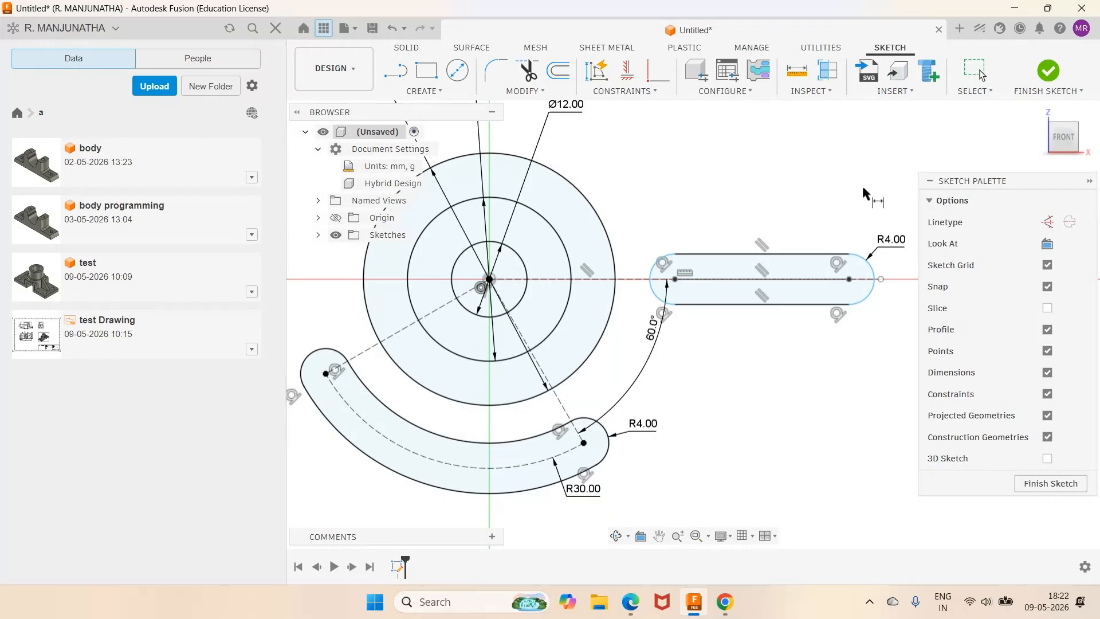
Step: Dimension the distance from the circles' centre to the slot's left arc centre as 40 mm
click(630, 602)
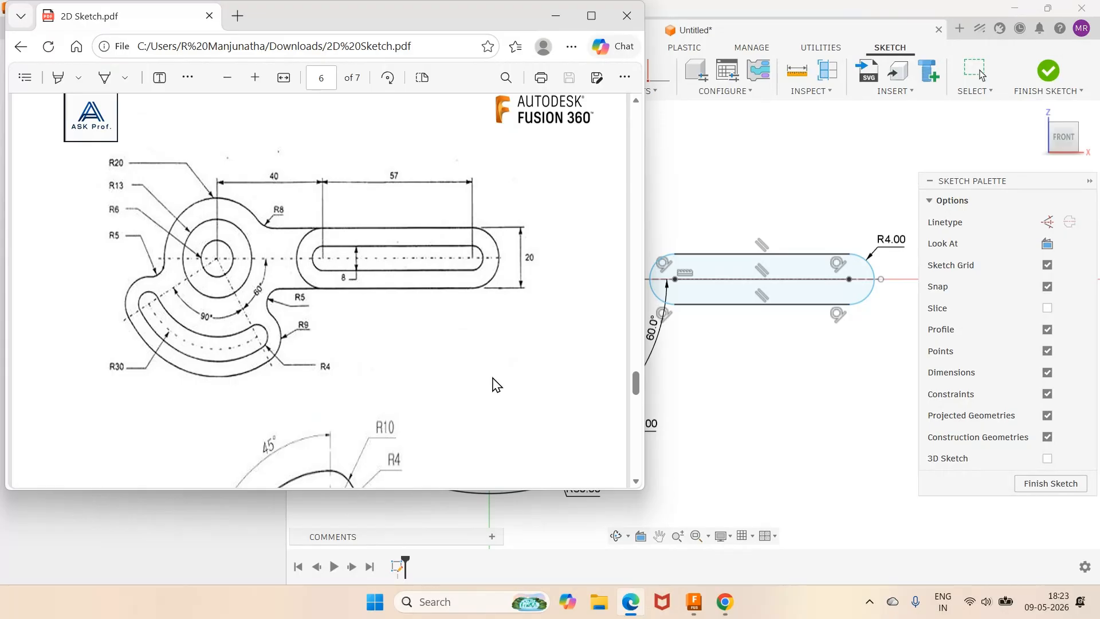
click(694, 602)
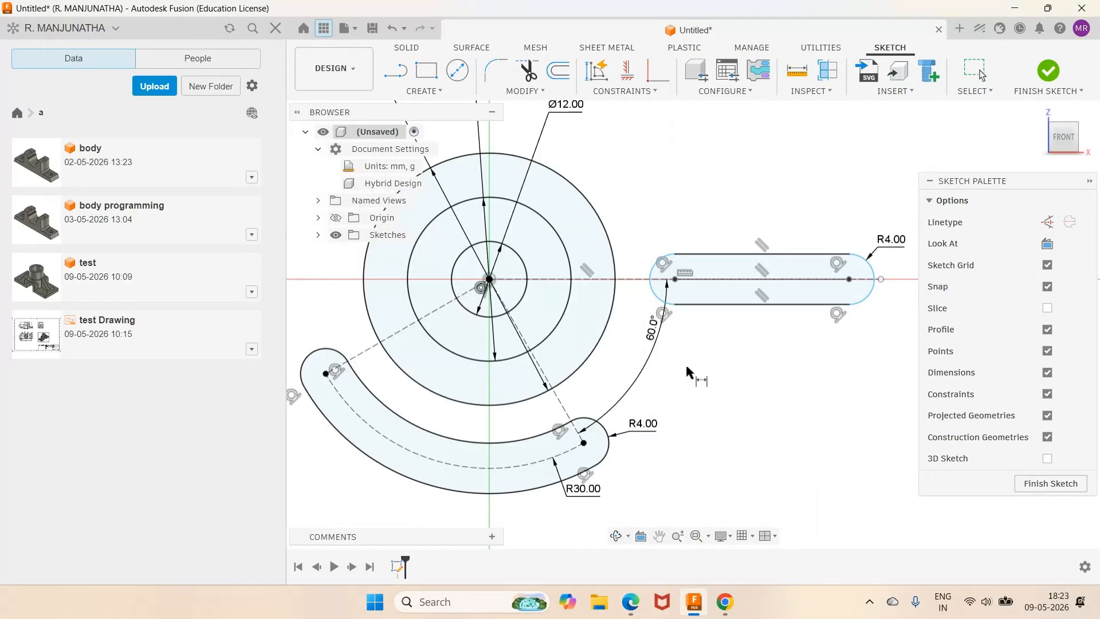
click(490, 279)
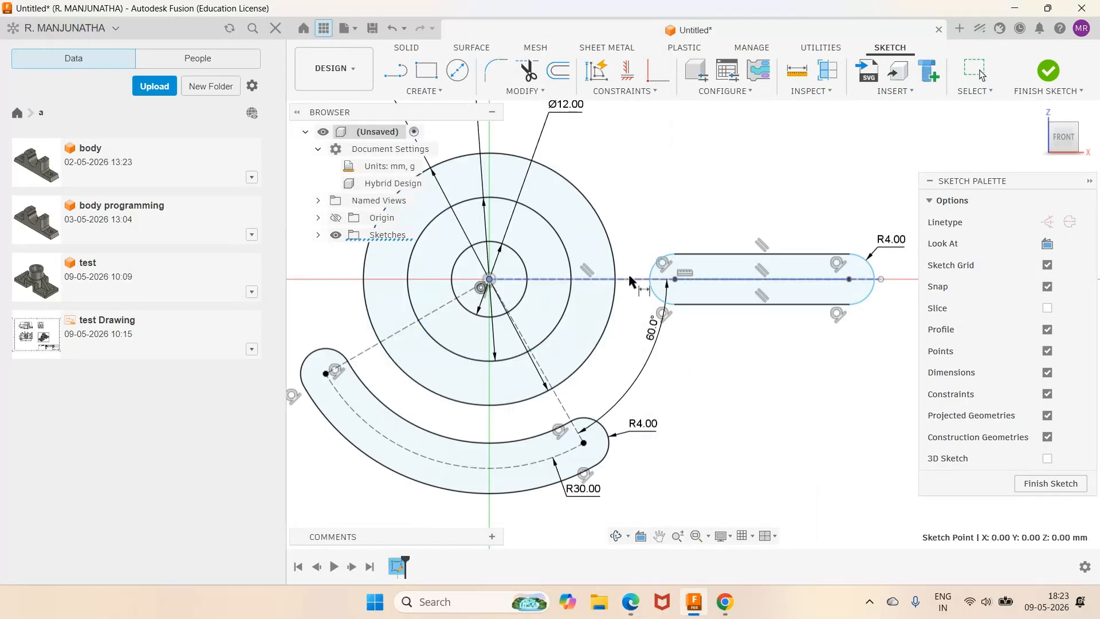
click(677, 280)
click(716, 227)
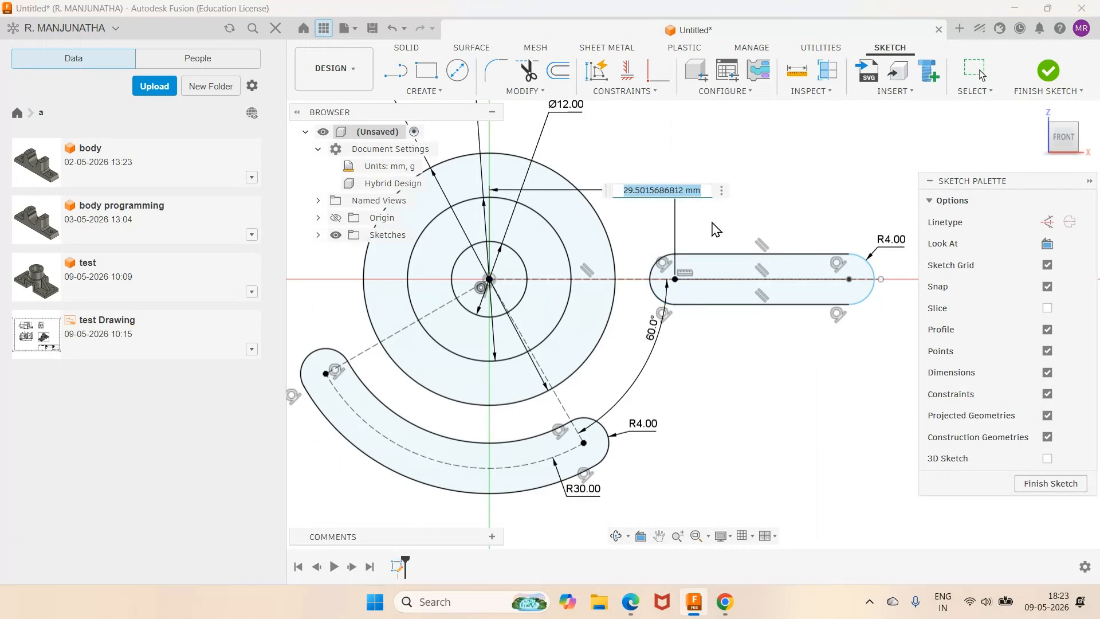
text(40)
key(Return)
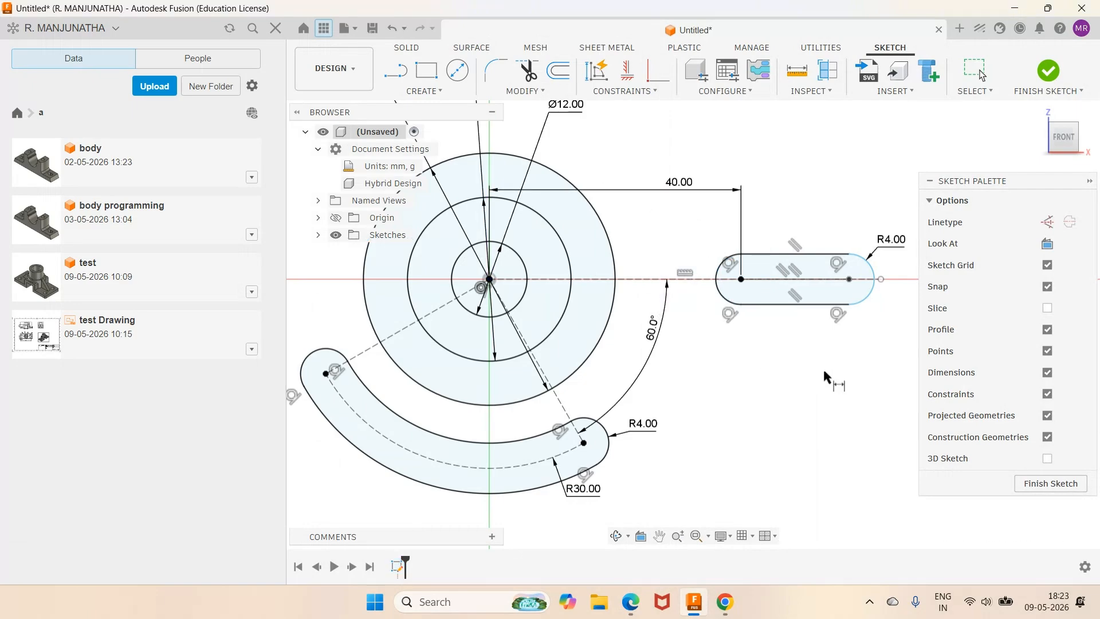
Step: Dimension the slot's centre line length as 57 mm
mouse_move(630, 602)
click(693, 548)
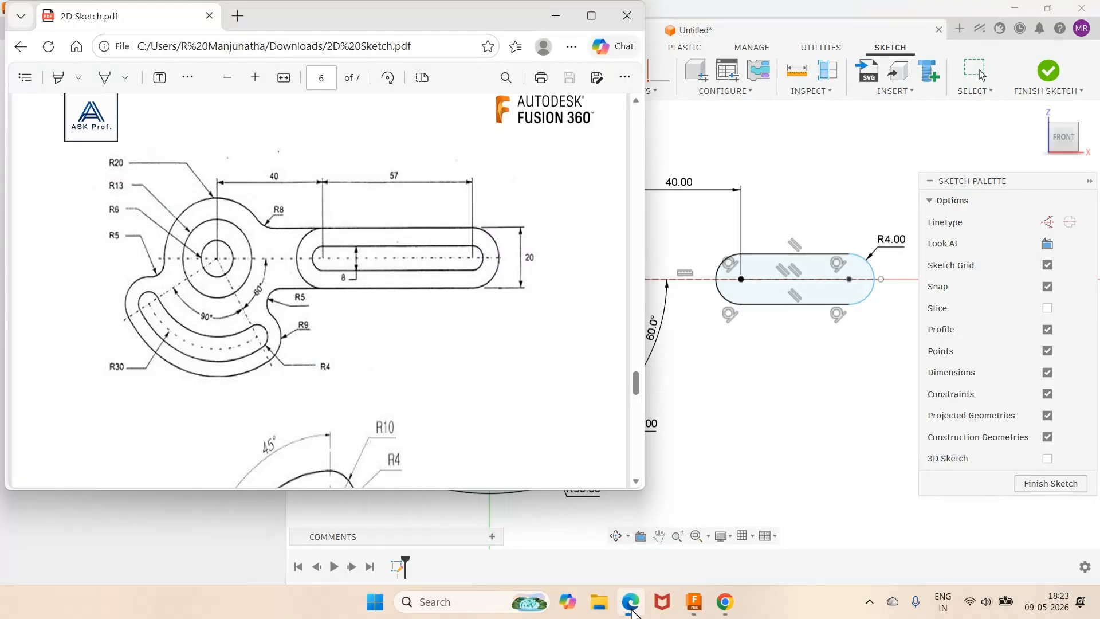
click(696, 552)
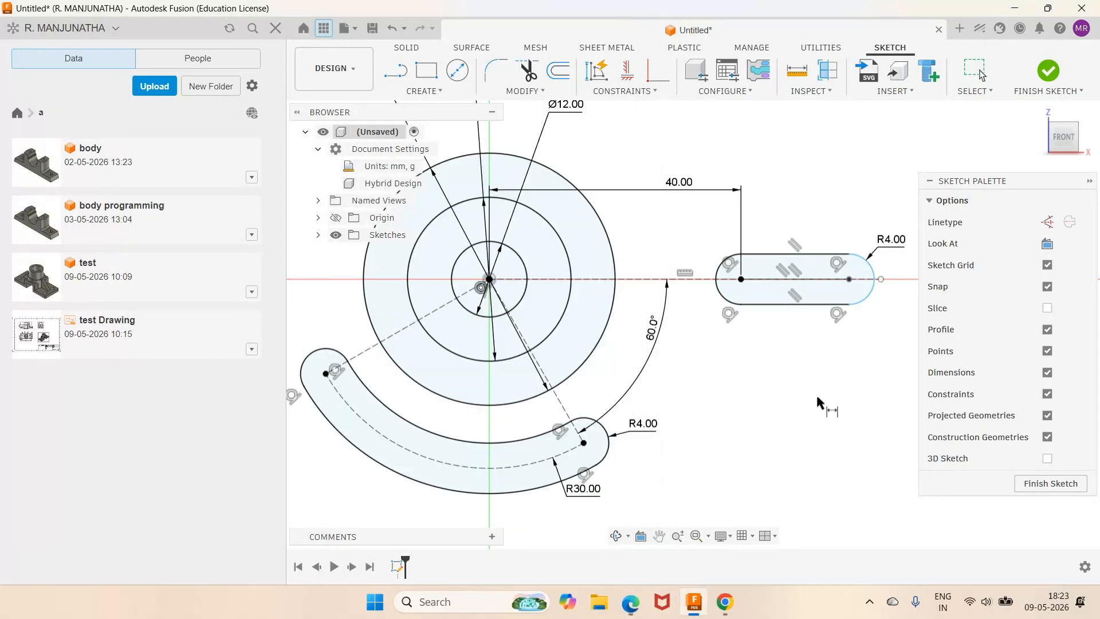
click(807, 279)
click(808, 353)
text(5)
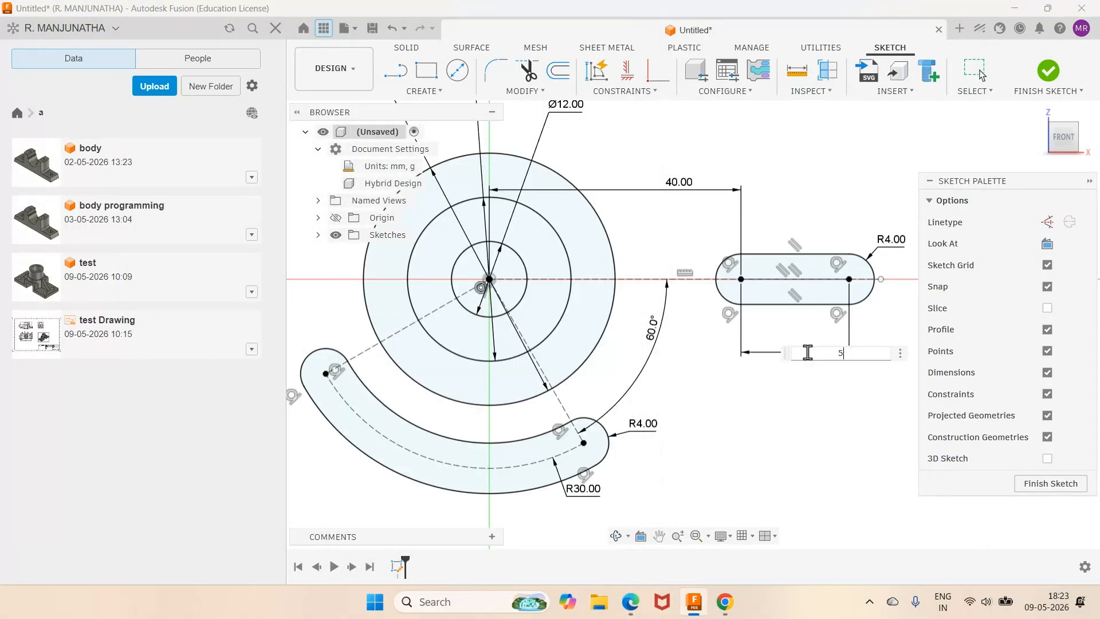
text(7)
key(Return)
Step: Fit and pan the whole sketch into view, then compare it with the reference PDF
scroll(813, 373, down, 5)
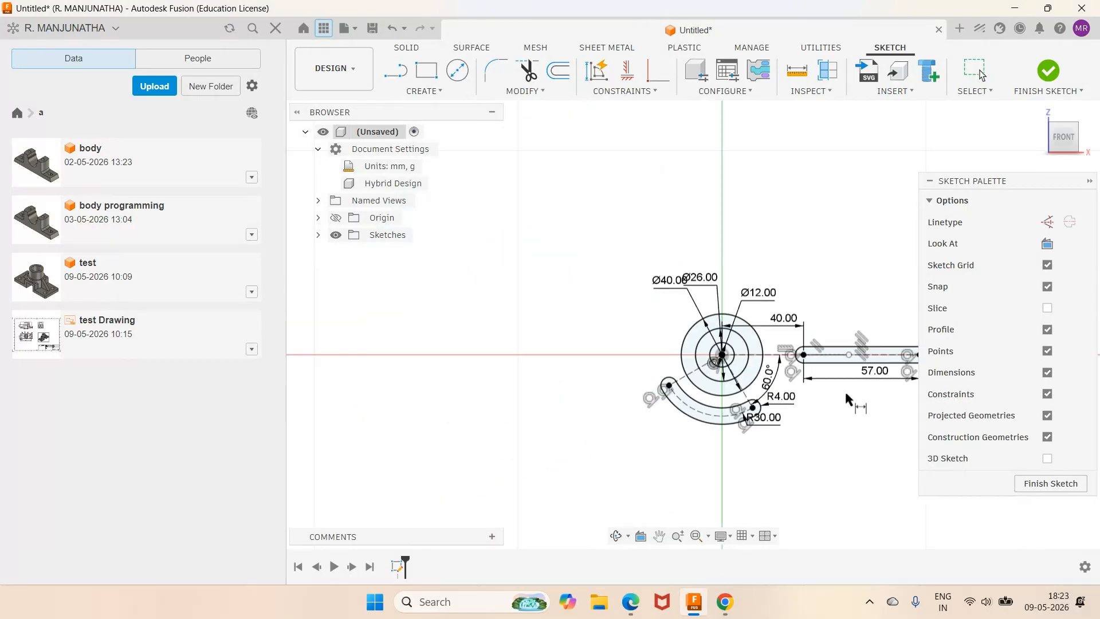
scroll(893, 413, up, 3)
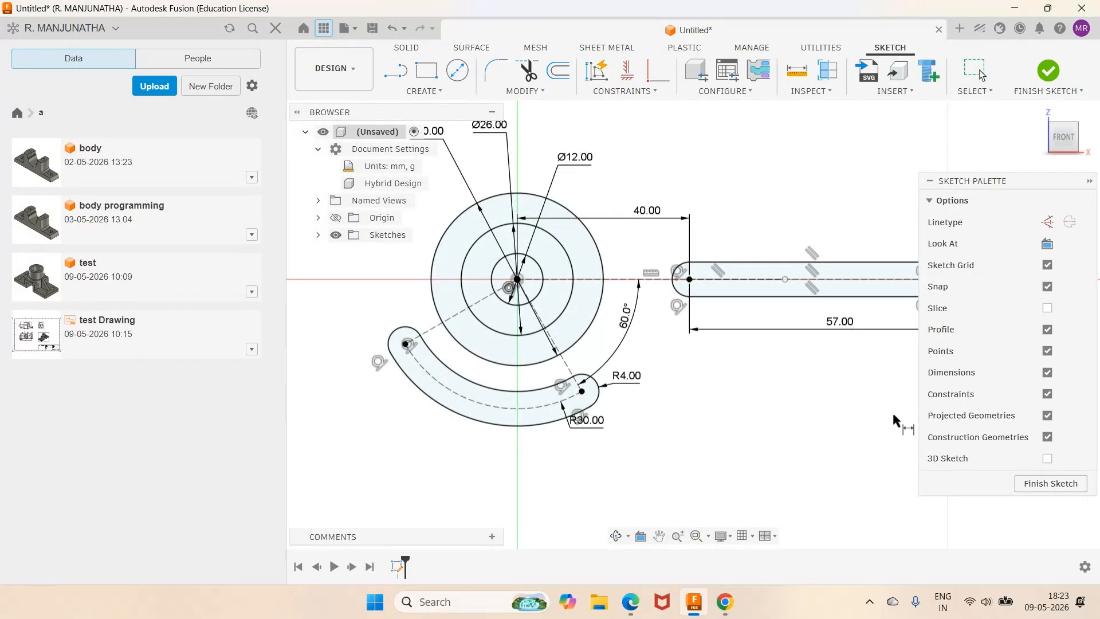
scroll(893, 414, down, 2)
click(694, 538)
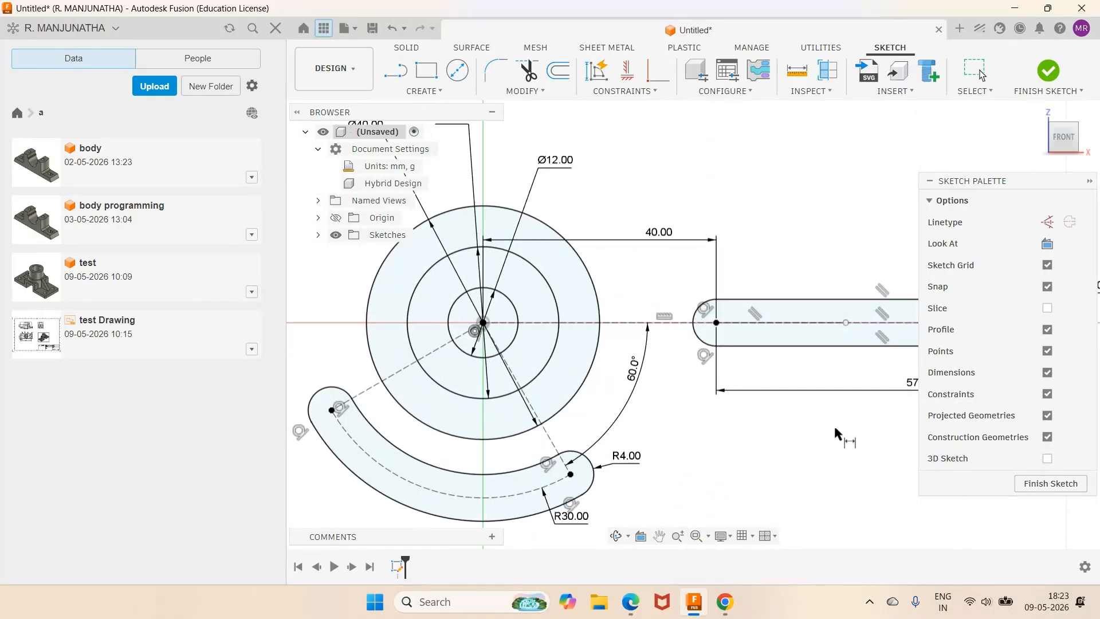
scroll(833, 422, down, 5)
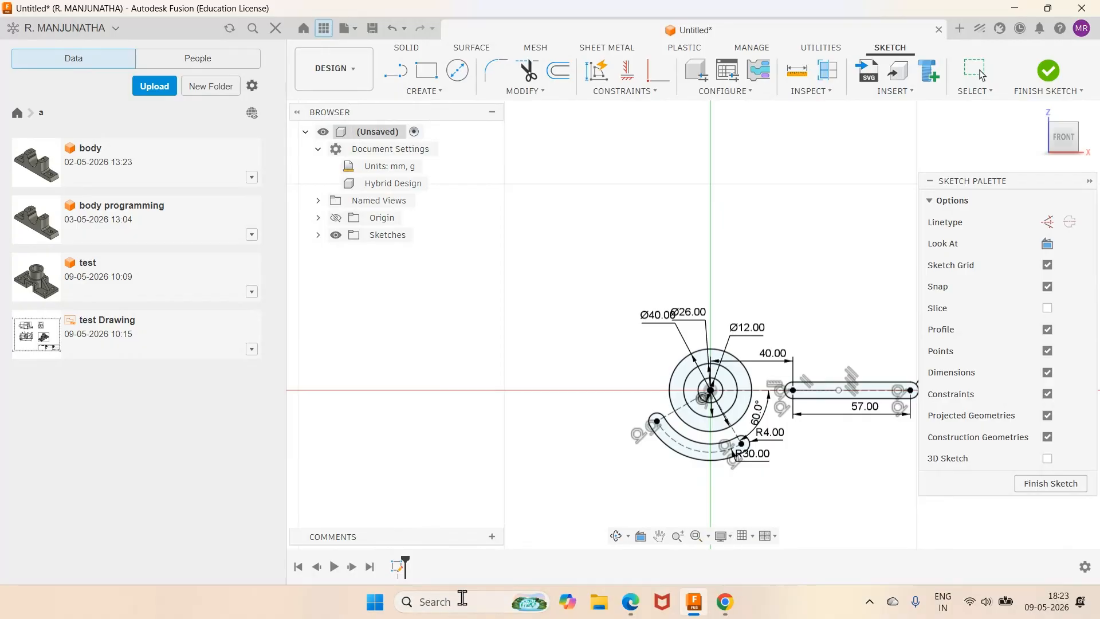
click(659, 537)
mouse_move(614, 377)
mouse_down()
mouse_move(468, 368)
mouse_move(458, 357)
mouse_up()
right_click(742, 249)
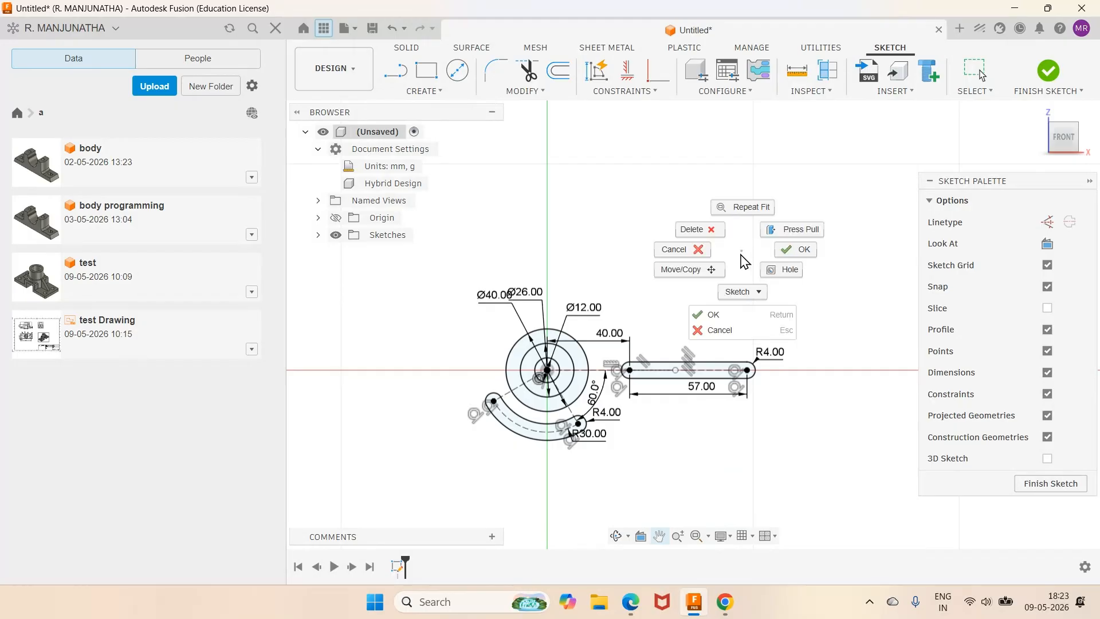
click(716, 315)
scroll(737, 403, up, 3)
scroll(737, 404, up, 1)
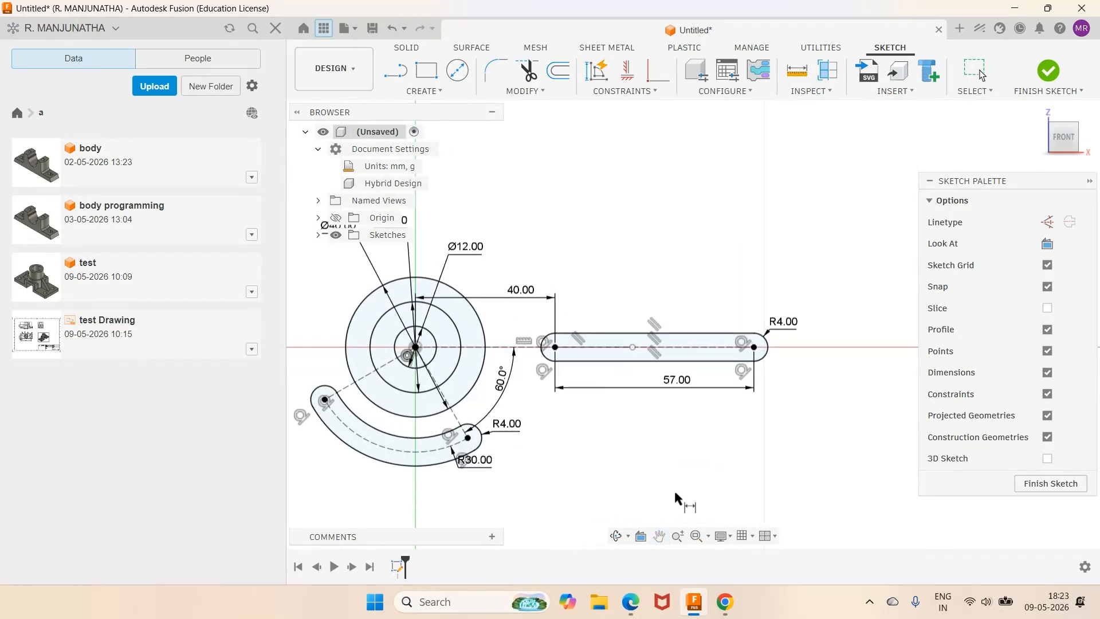
click(634, 614)
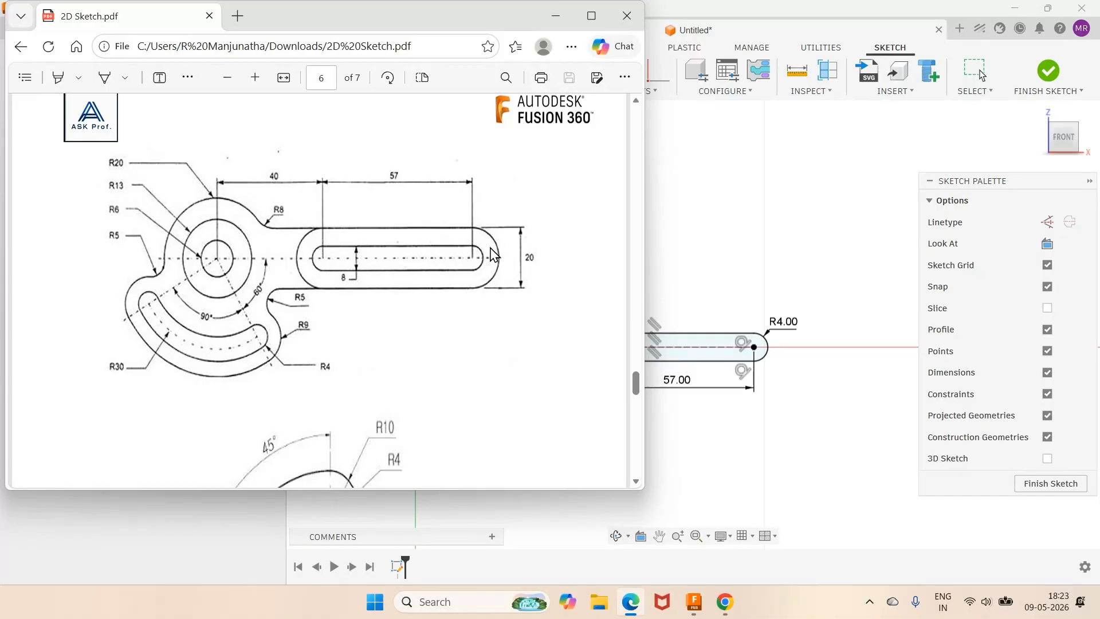
click(707, 152)
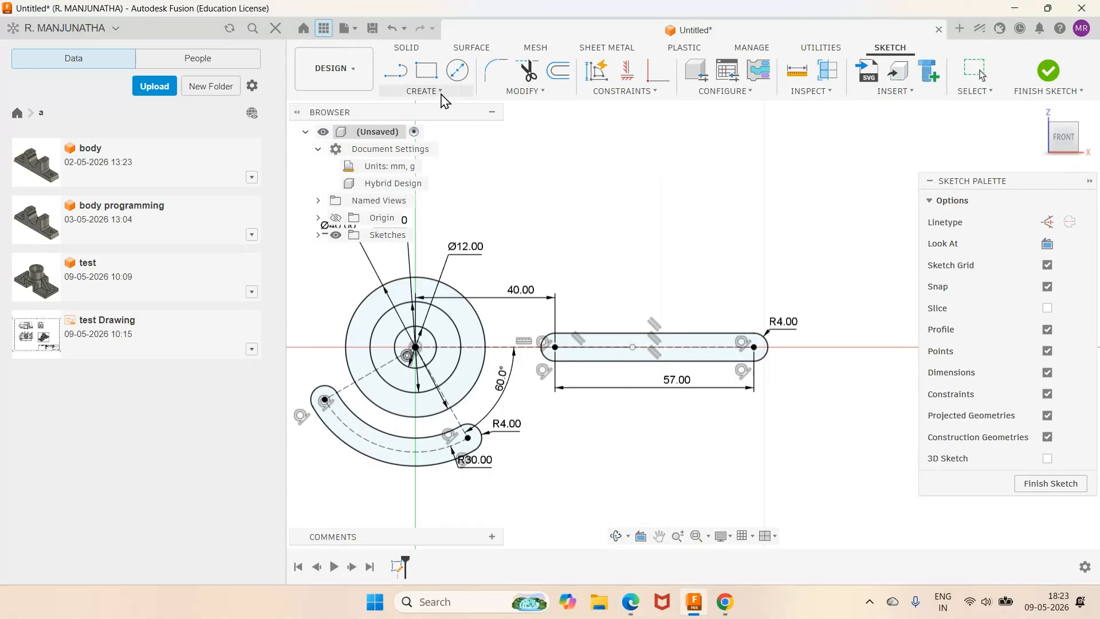
Step: Draw a second, wider centre-to-centre slot above the first one
click(423, 91)
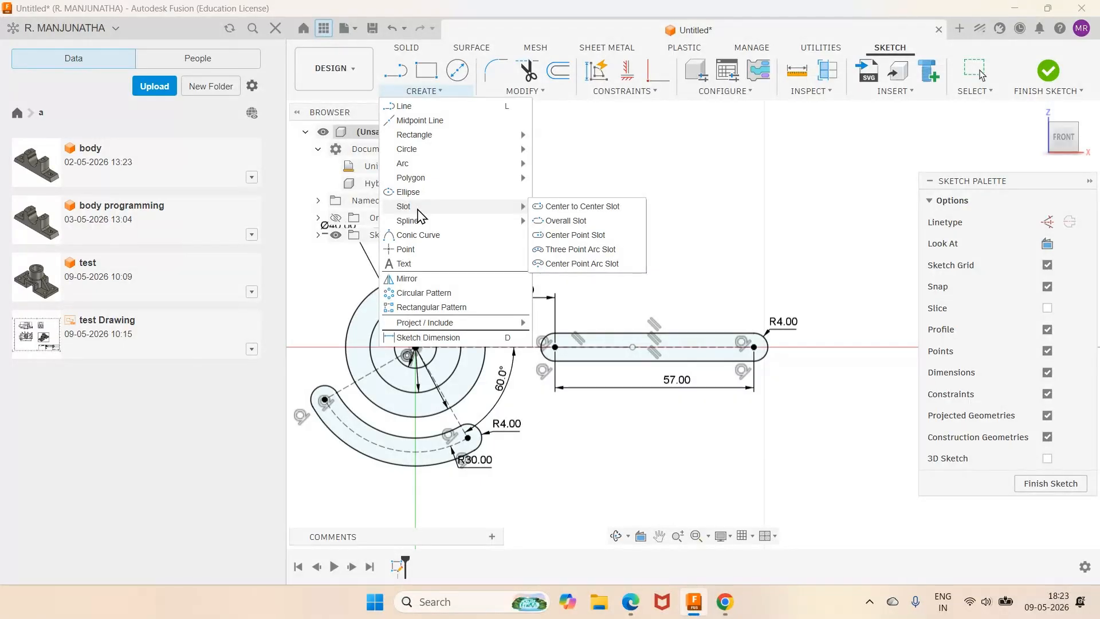
click(565, 213)
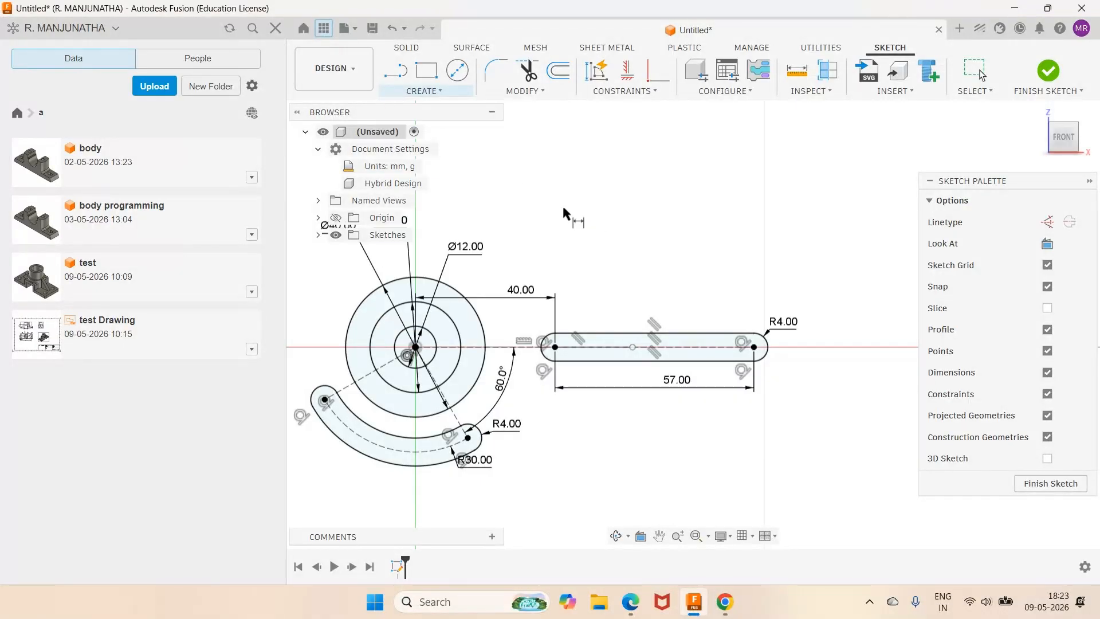
click(534, 250)
click(764, 250)
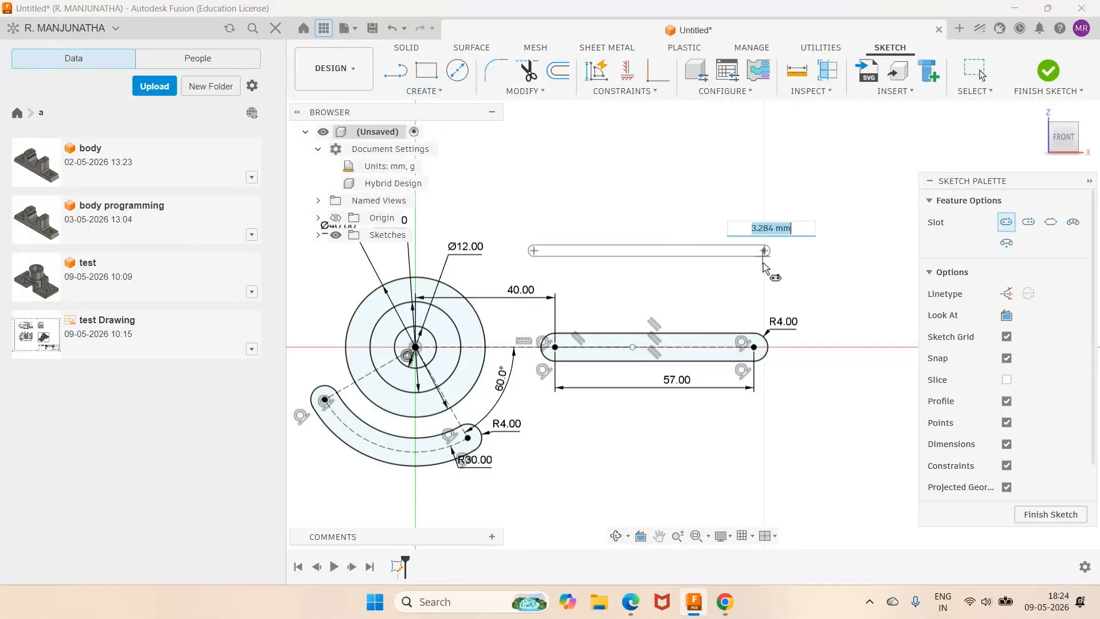
click(763, 280)
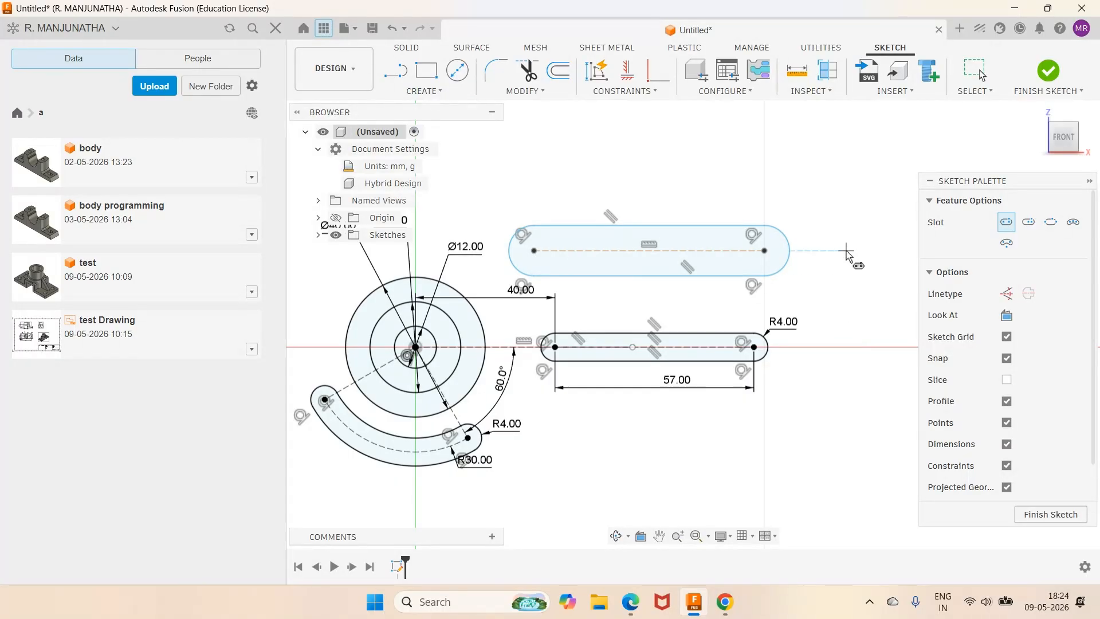
key(Escape)
Step: Dimension the upper slot's centre line as 57 mm and its right end arc as R10
click(687, 249)
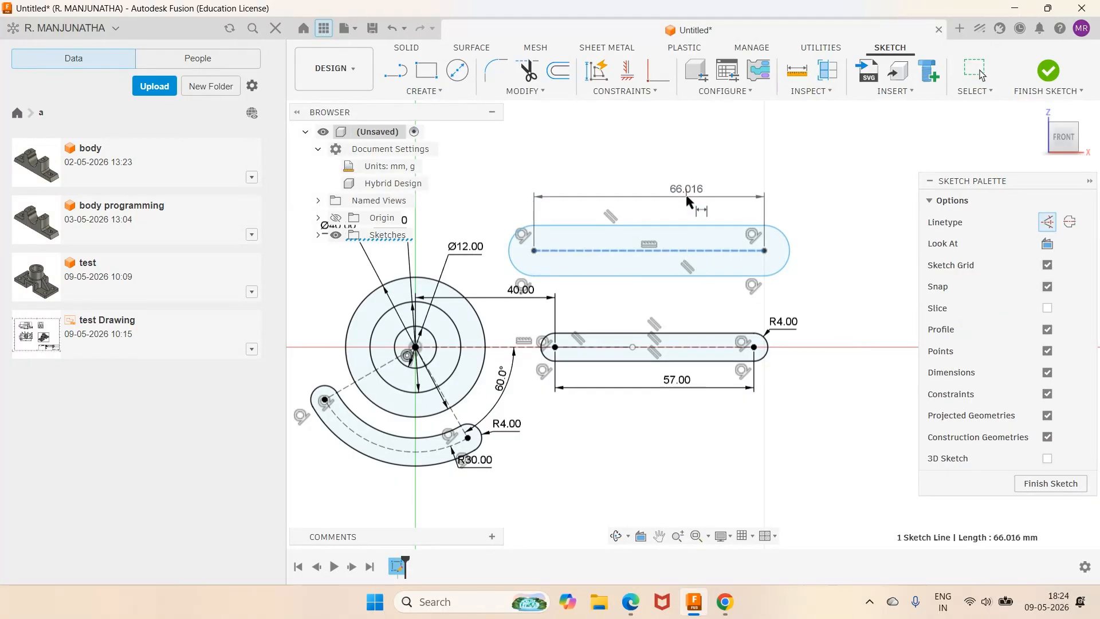
click(686, 195)
text(57)
key(Return)
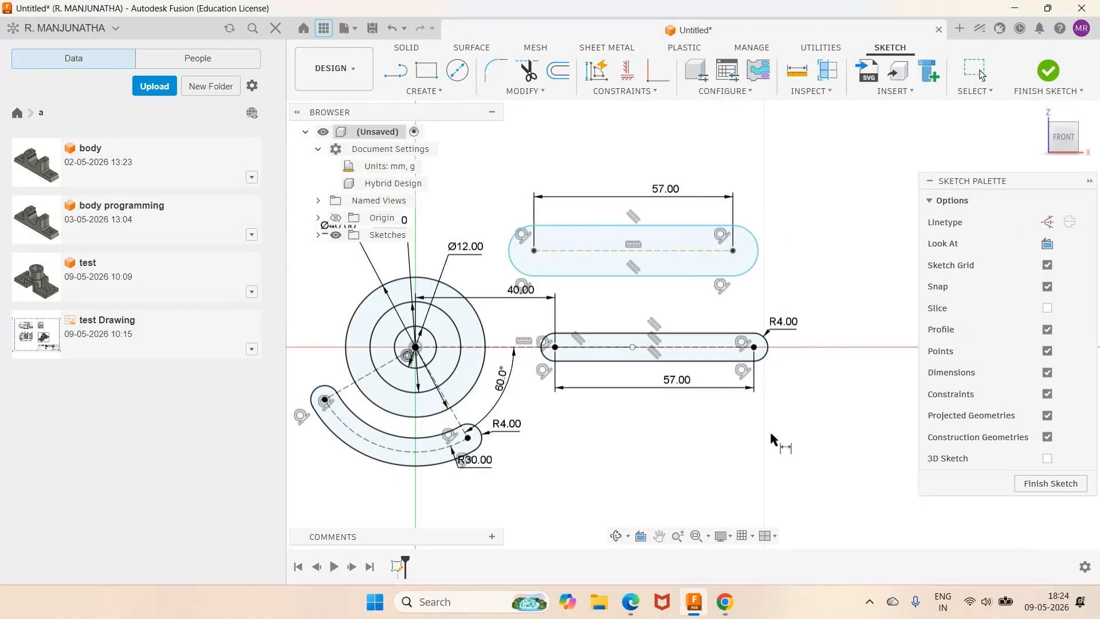
click(631, 606)
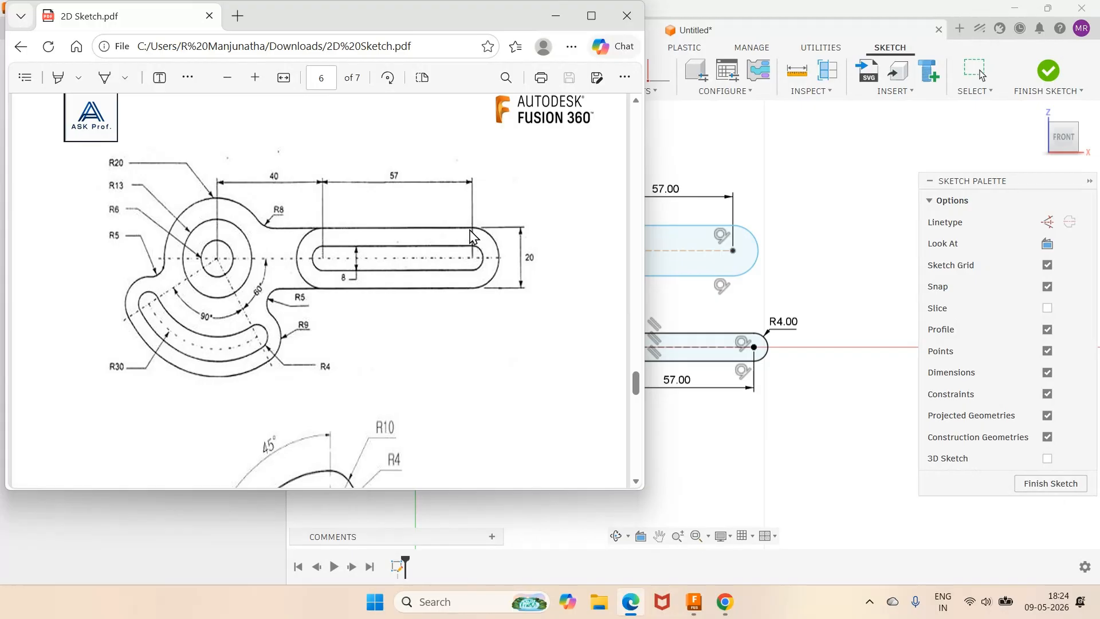
click(693, 601)
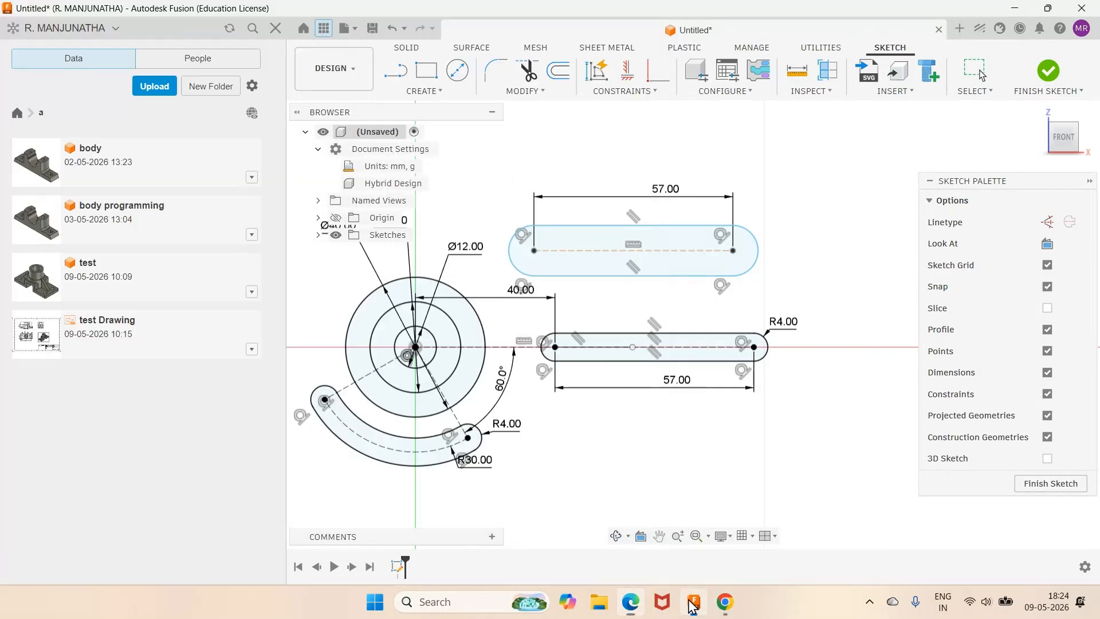
click(758, 247)
click(805, 226)
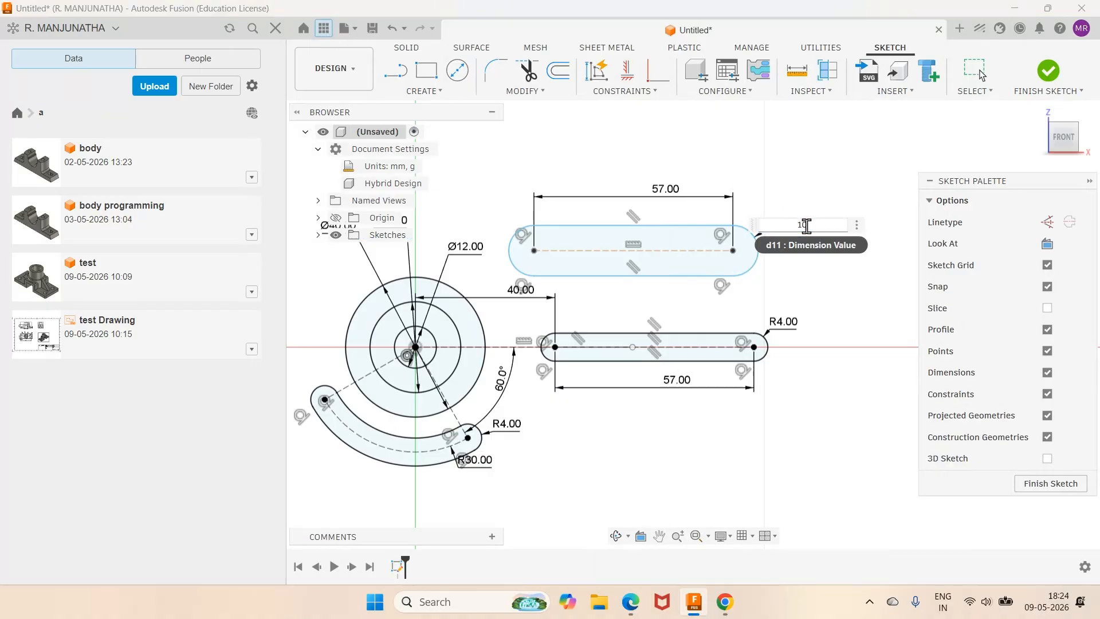
text(10)
key(Return)
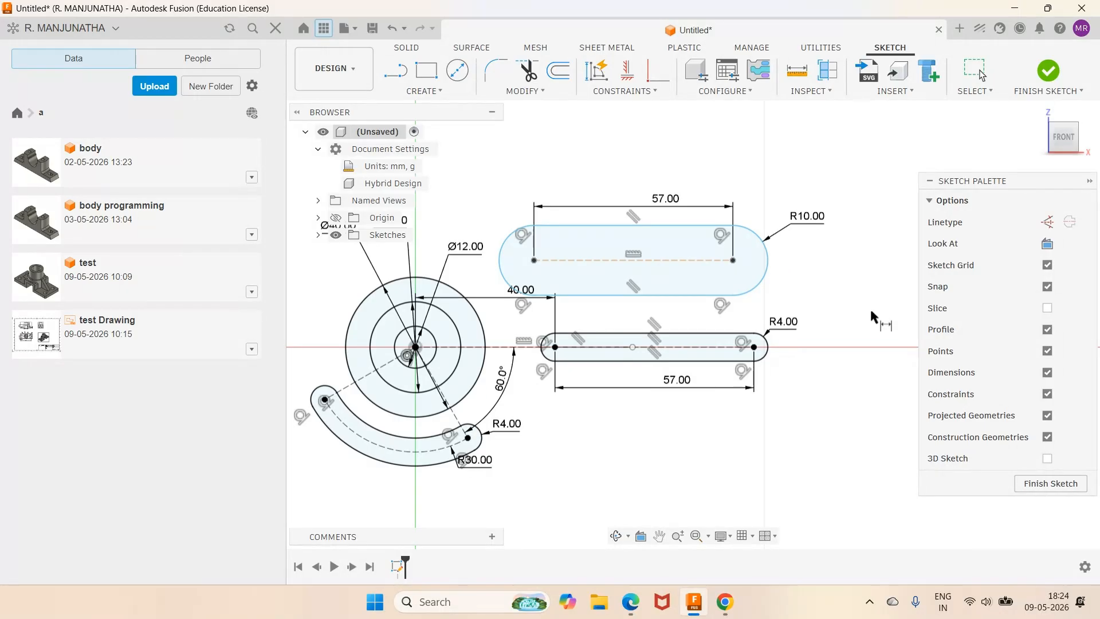
Step: Make the upper slot's left centre point coincident with the lower slot's left centre, then check the reference PDF
click(658, 71)
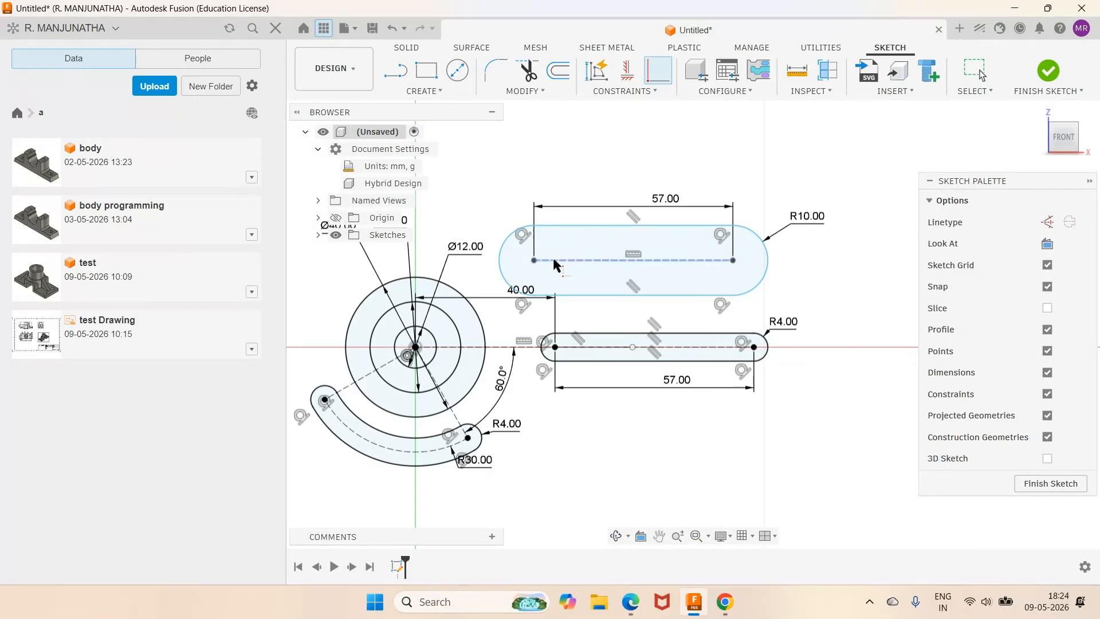
click(535, 261)
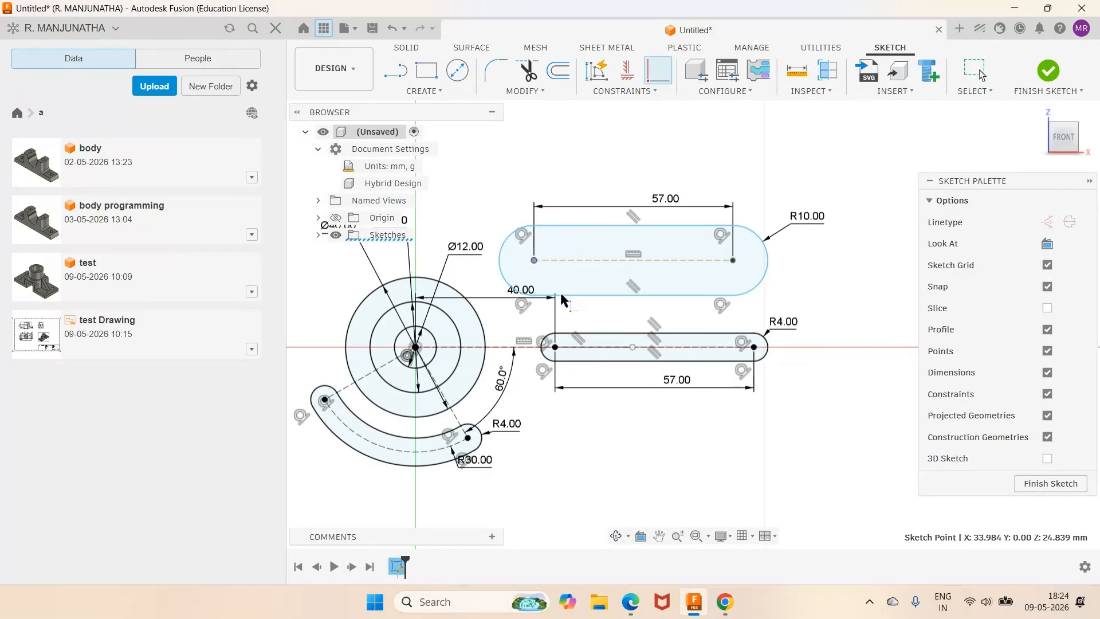
click(558, 349)
scroll(695, 208, down, 1)
scroll(696, 213, down, 3)
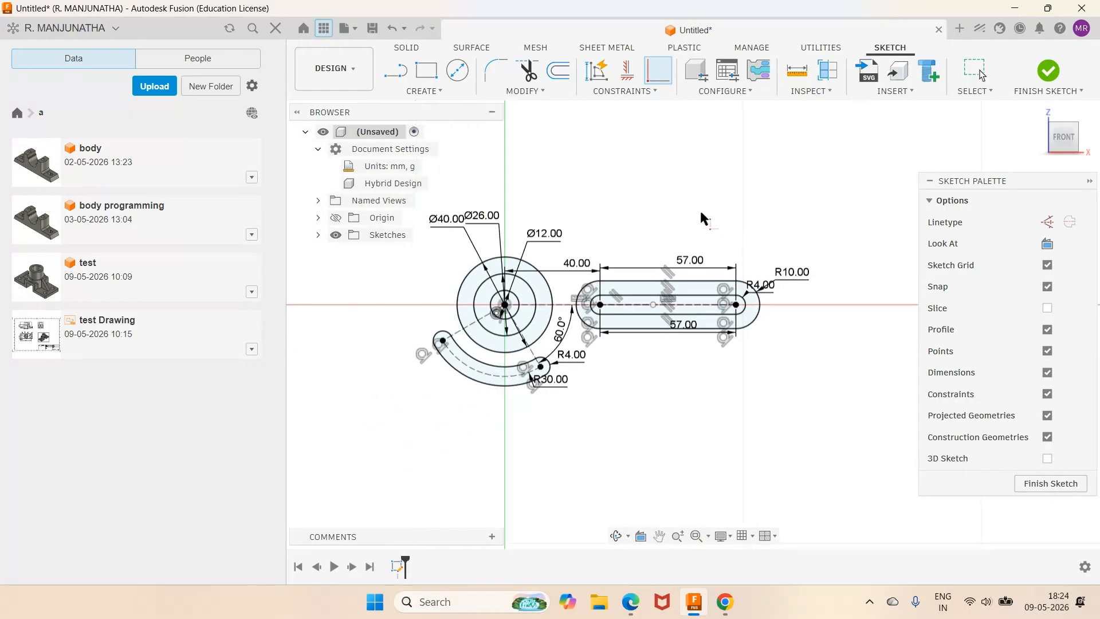
scroll(794, 228, up, 2)
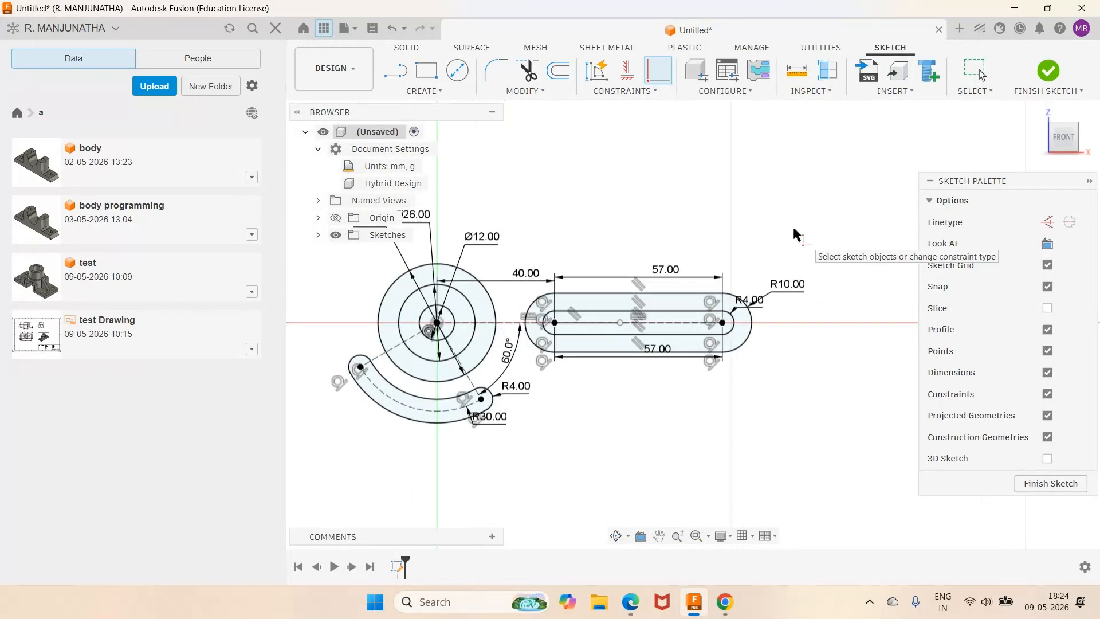
click(632, 601)
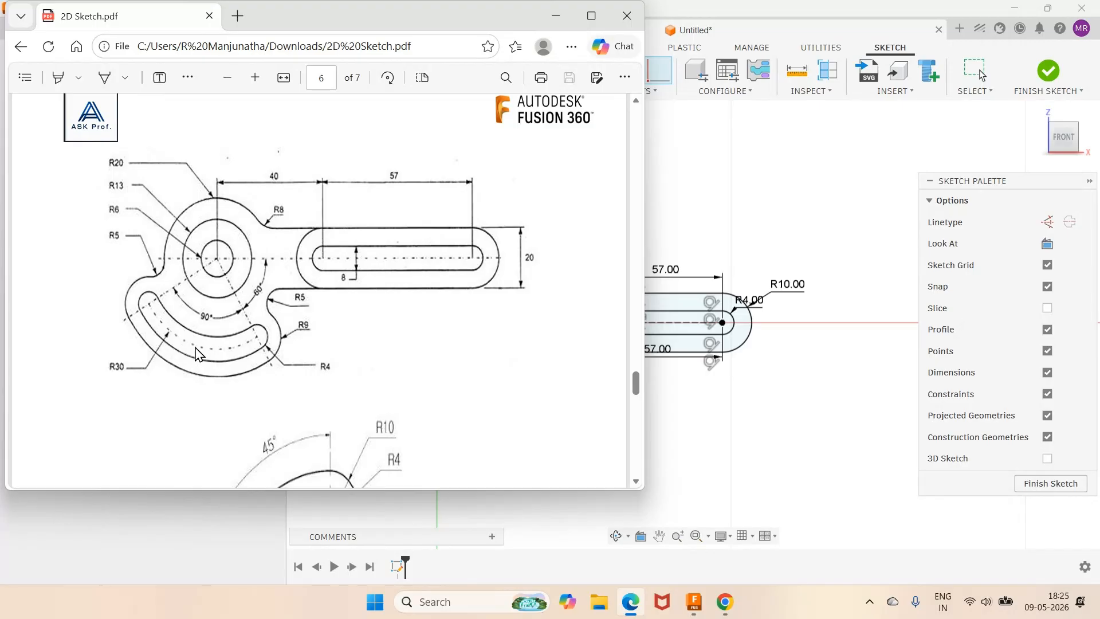
click(694, 602)
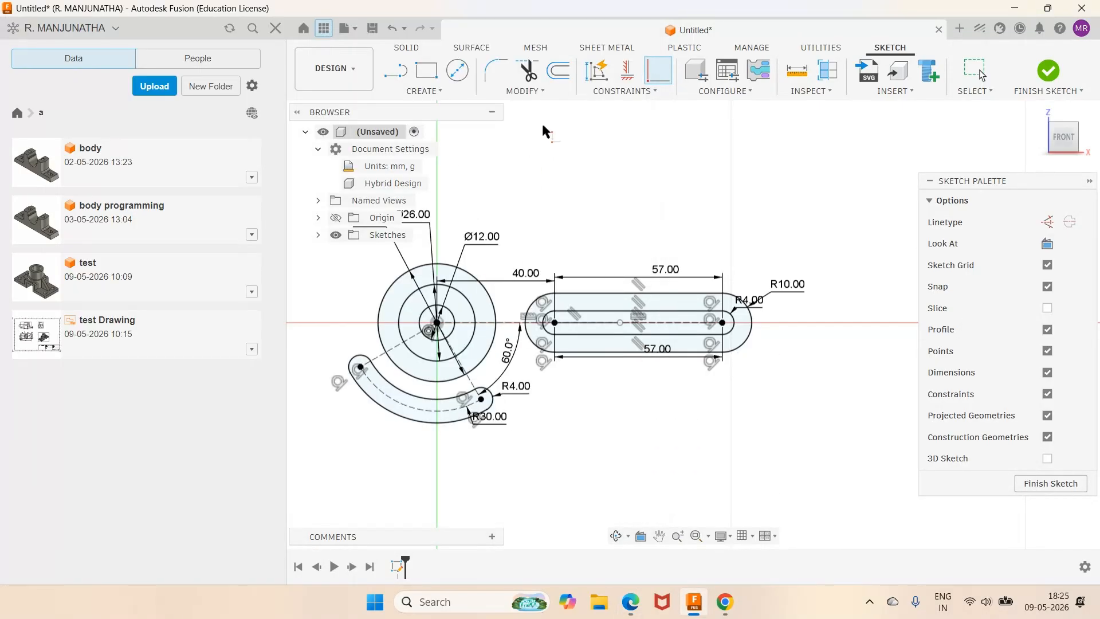
Step: Offset the curved arc slot outline outward by 5 mm
click(558, 71)
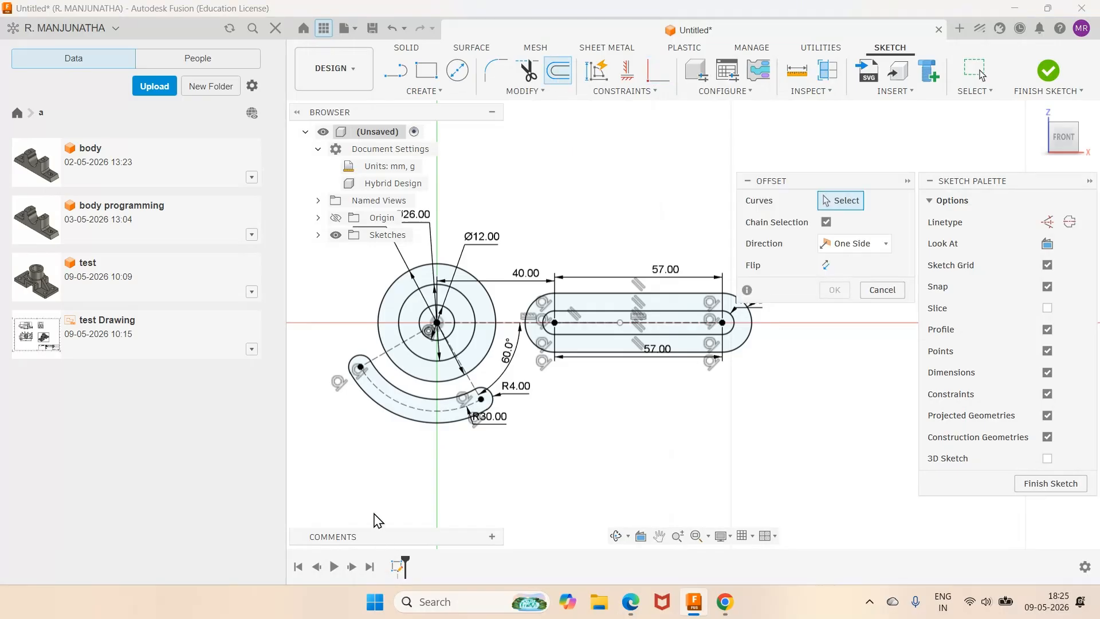
click(400, 424)
text(5)
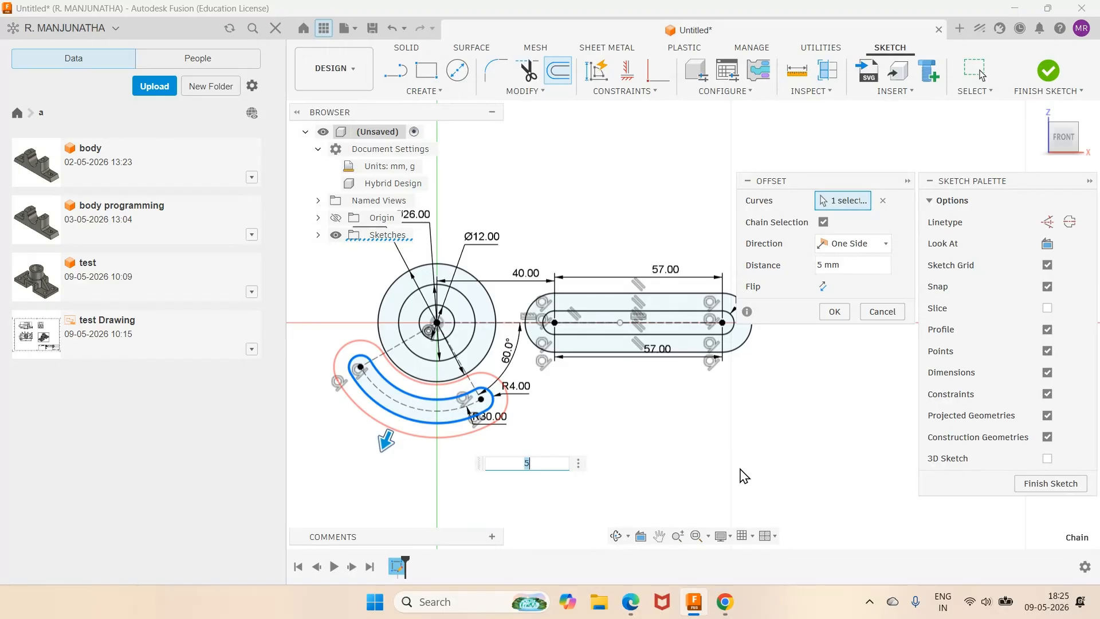
key(Return)
scroll(649, 477, up, 3)
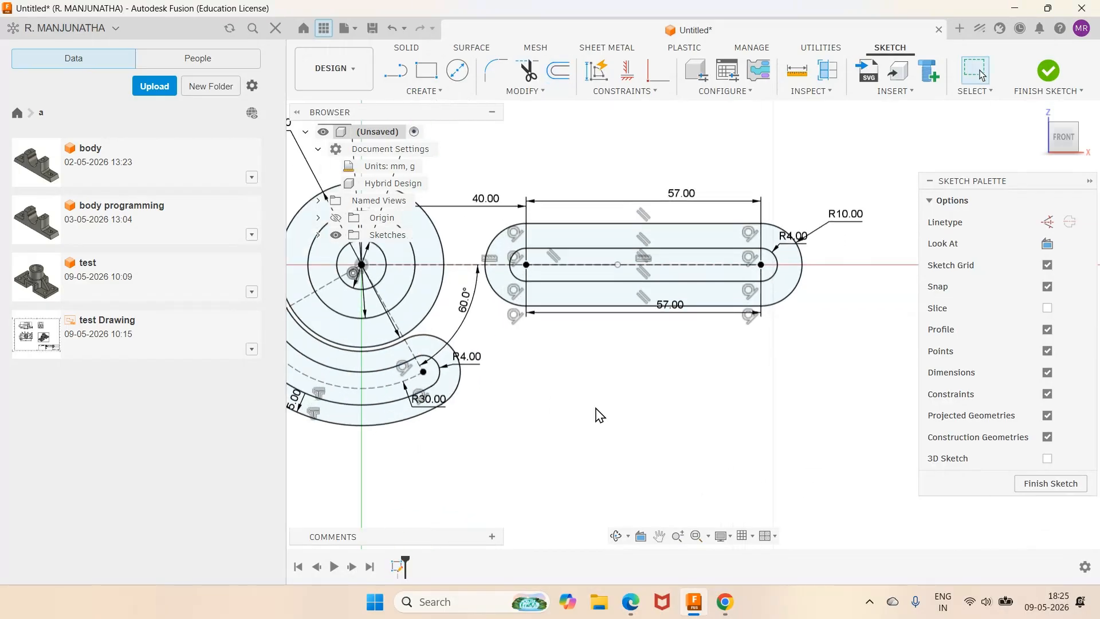
scroll(603, 414, down, 3)
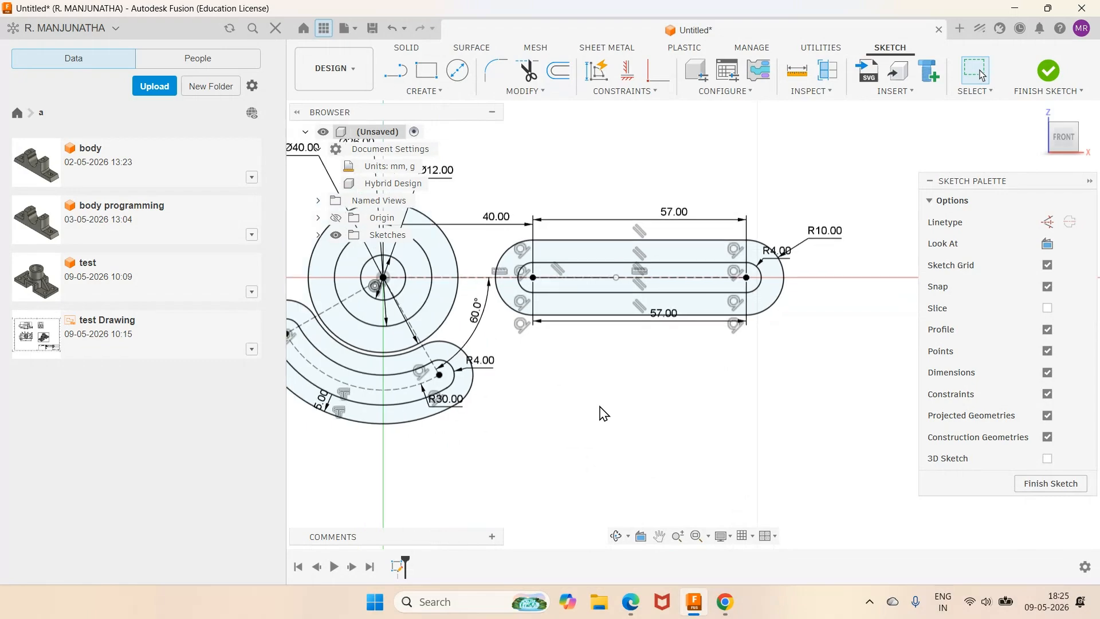
click(630, 602)
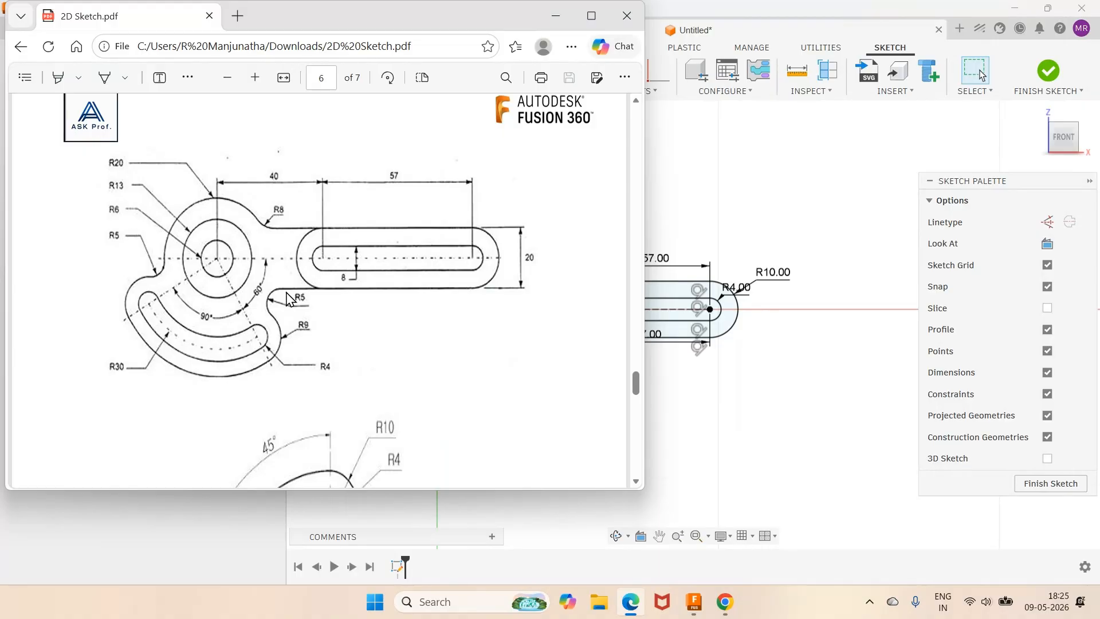
click(694, 602)
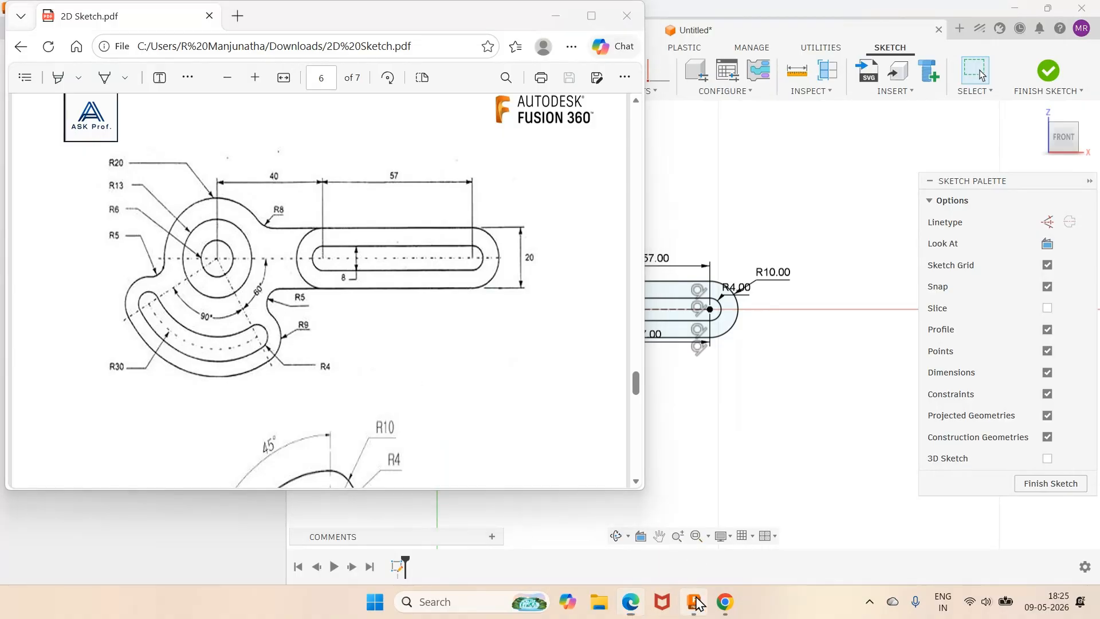
scroll(388, 337, up, 2)
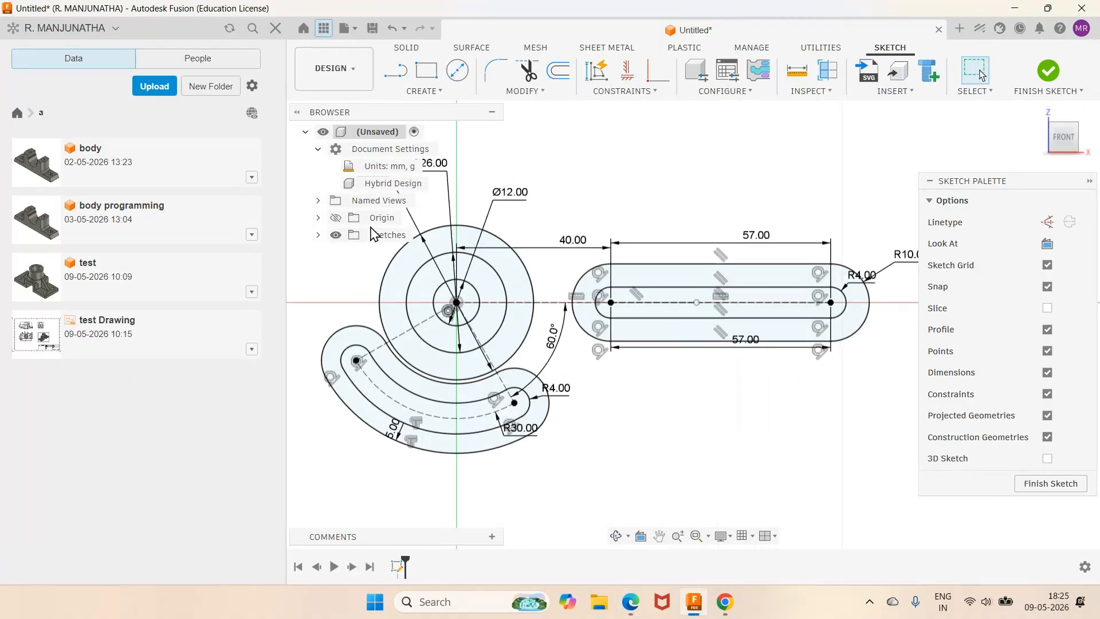
Step: Draw a horizontal line from the outer slot's lower-left end leftward to near the circles
click(396, 70)
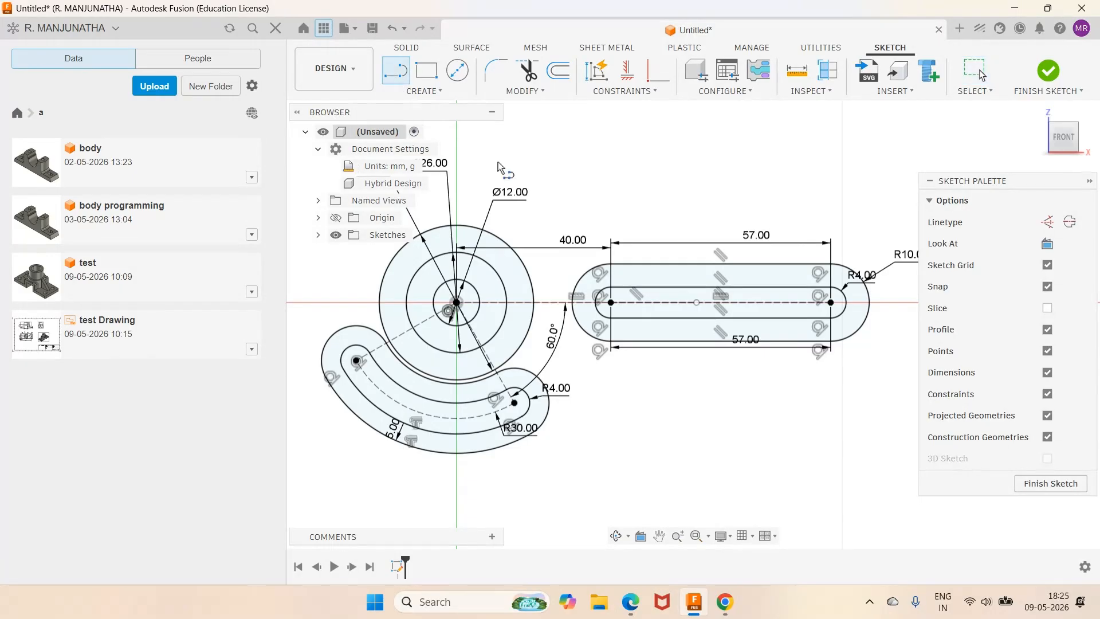
click(612, 342)
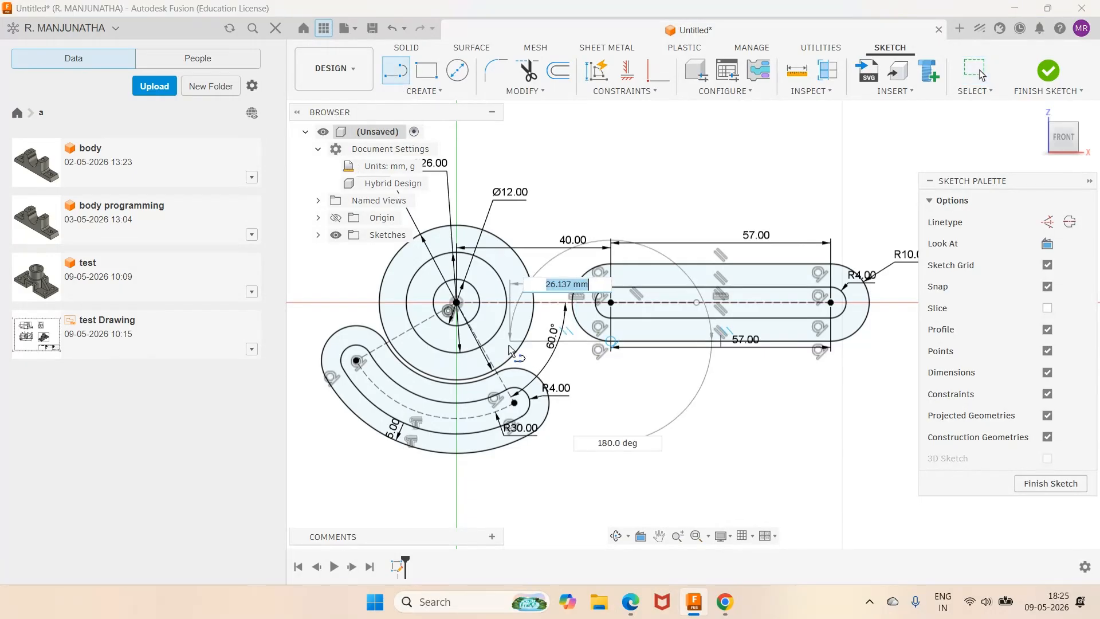
click(509, 343)
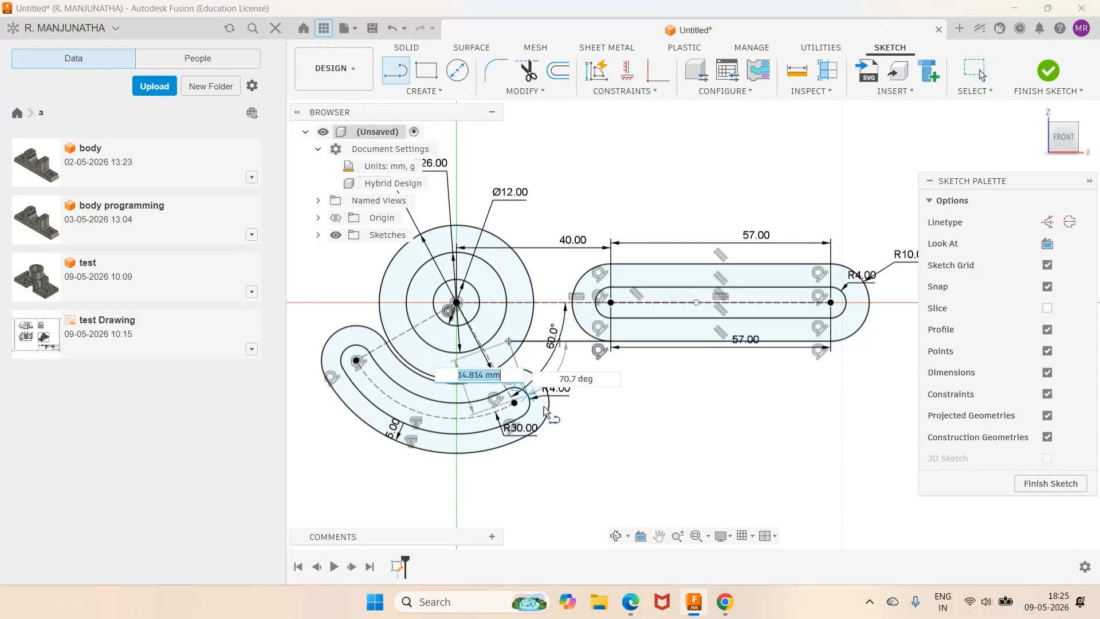
key(Escape)
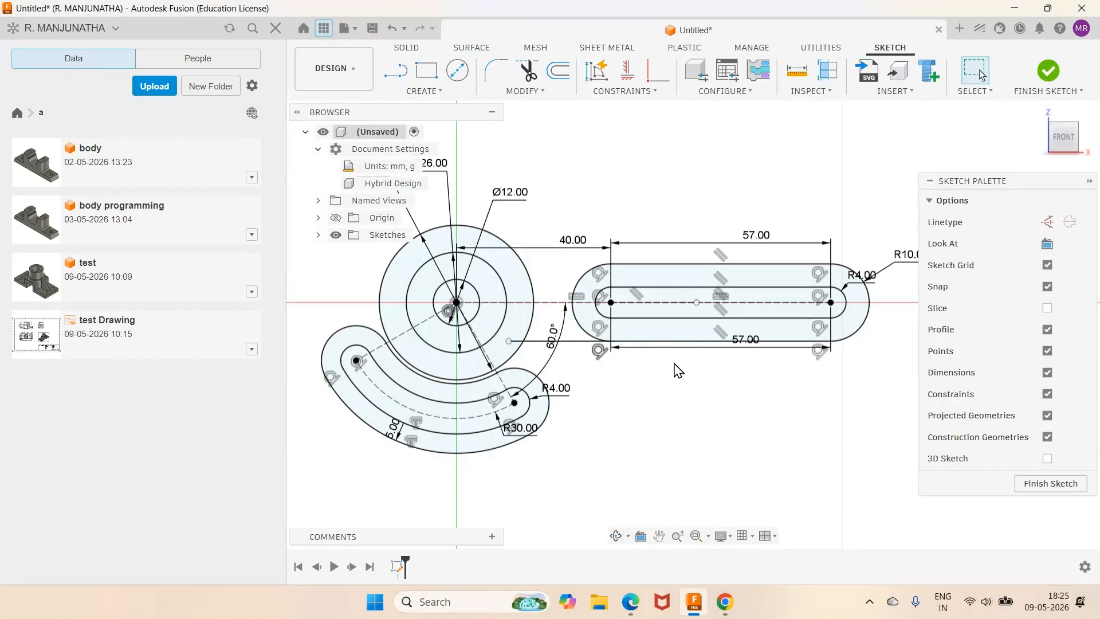
click(631, 603)
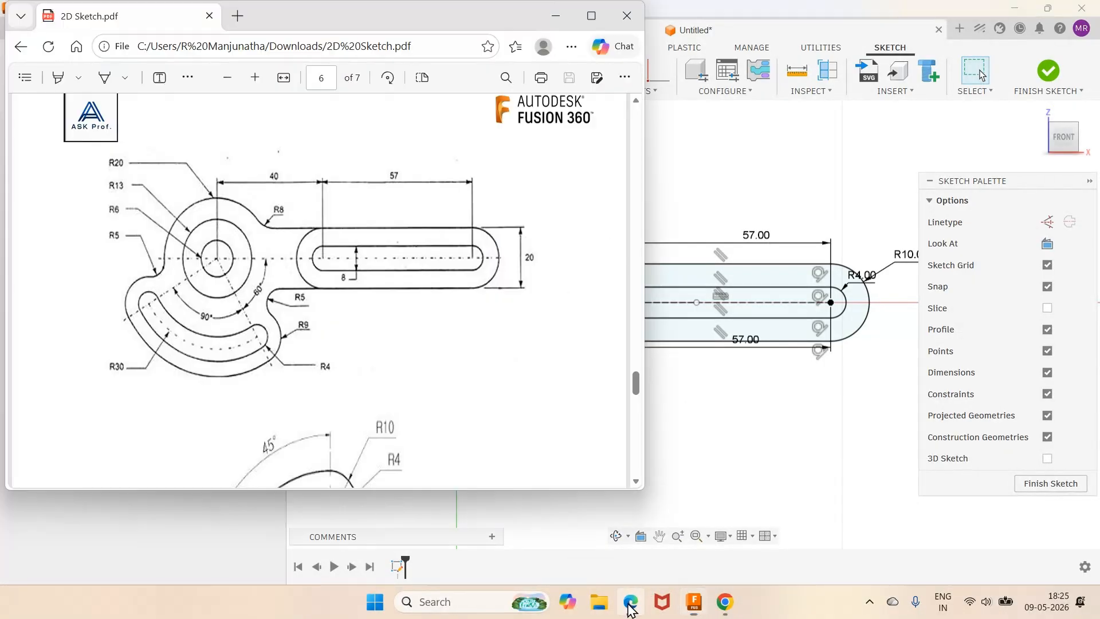
click(631, 607)
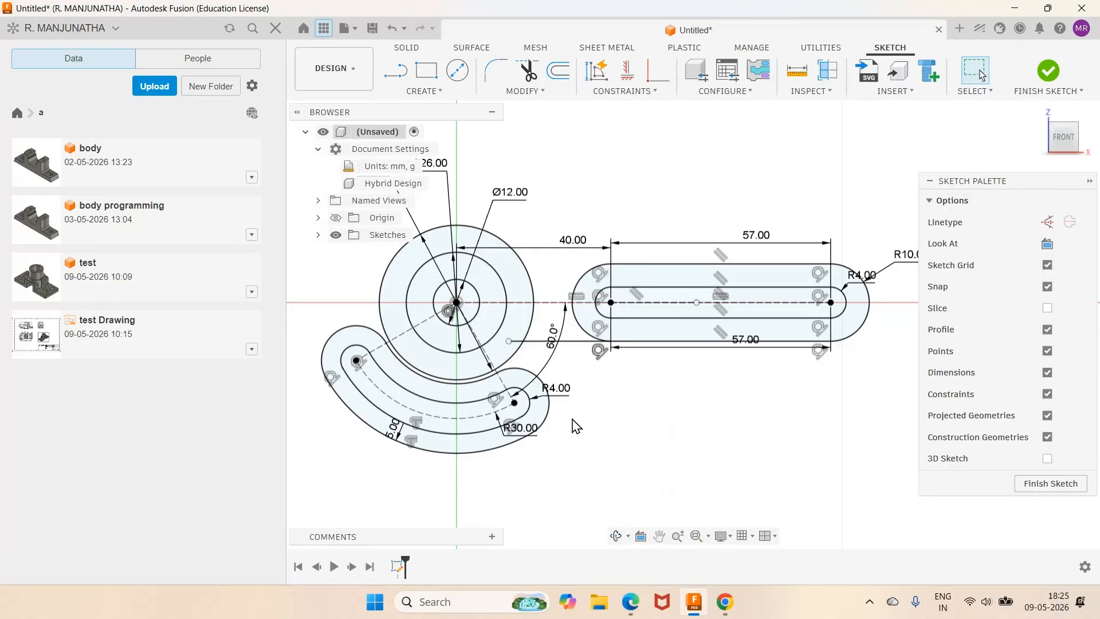
scroll(595, 378, up, 3)
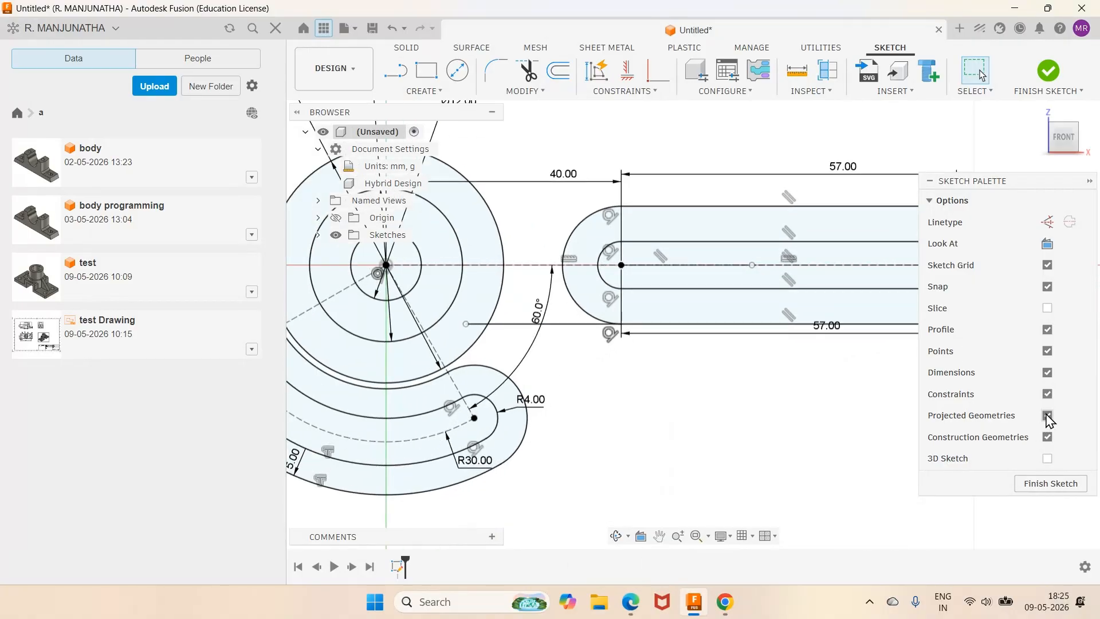
Step: Hide constraint symbols and dimensions in the Sketch Palette
click(1048, 394)
click(1047, 373)
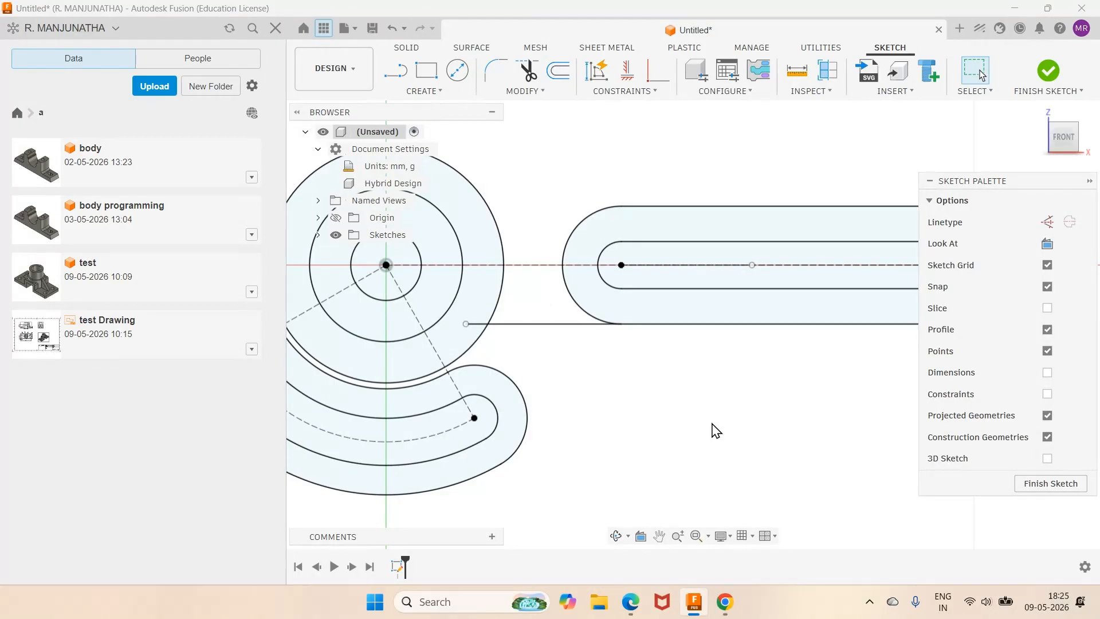
scroll(638, 421, down, 1)
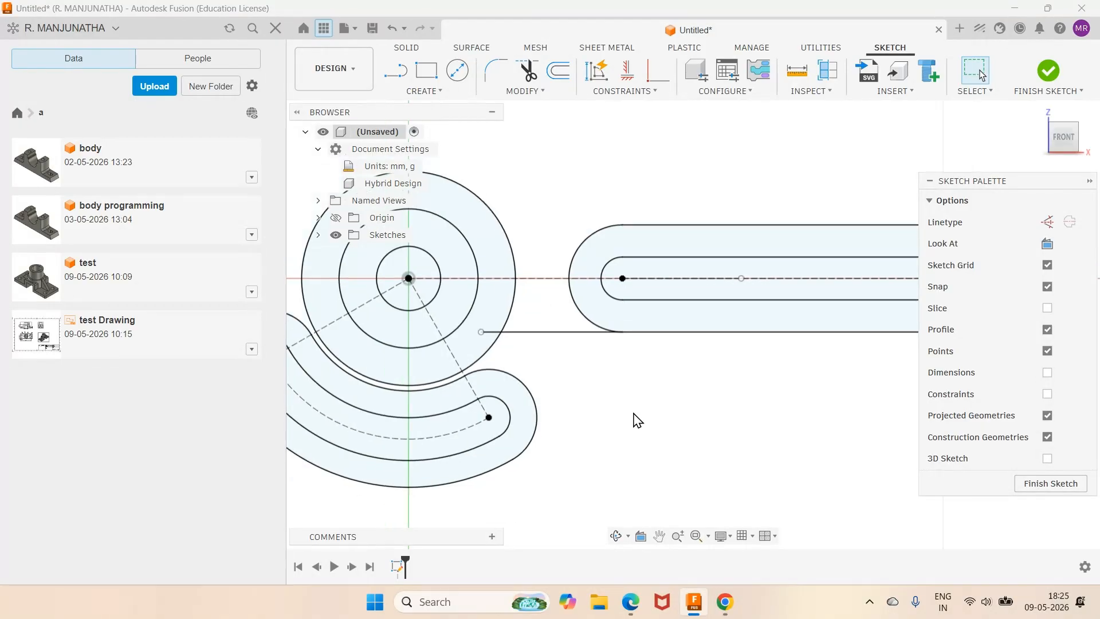
Step: Draw a circle below the new line and dimension it 10 mm in diameter
click(458, 70)
click(562, 365)
click(585, 402)
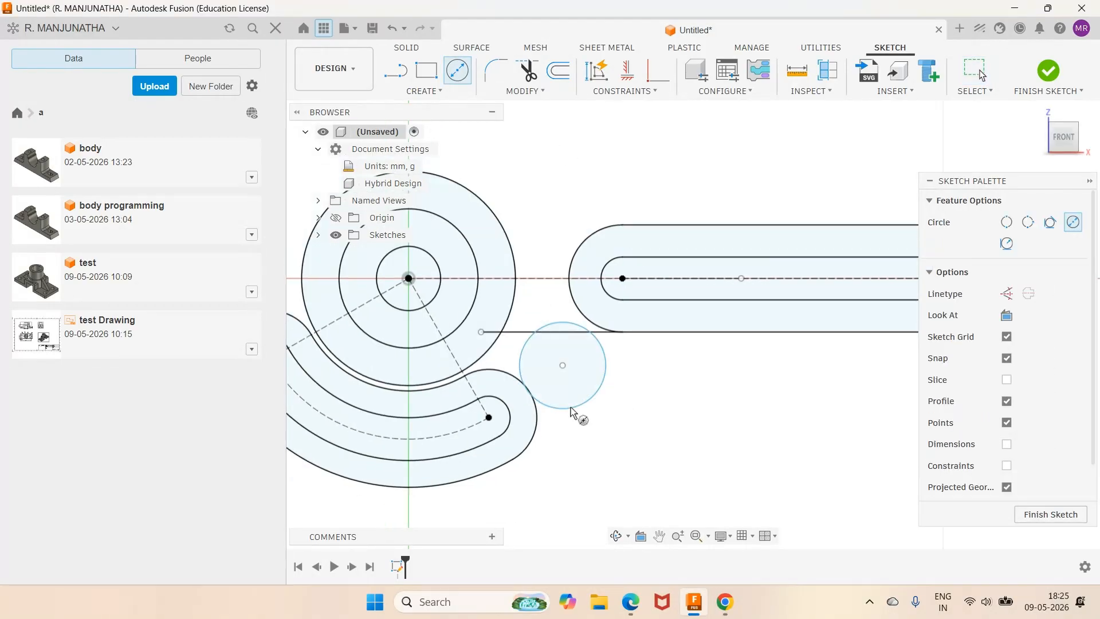
click(644, 607)
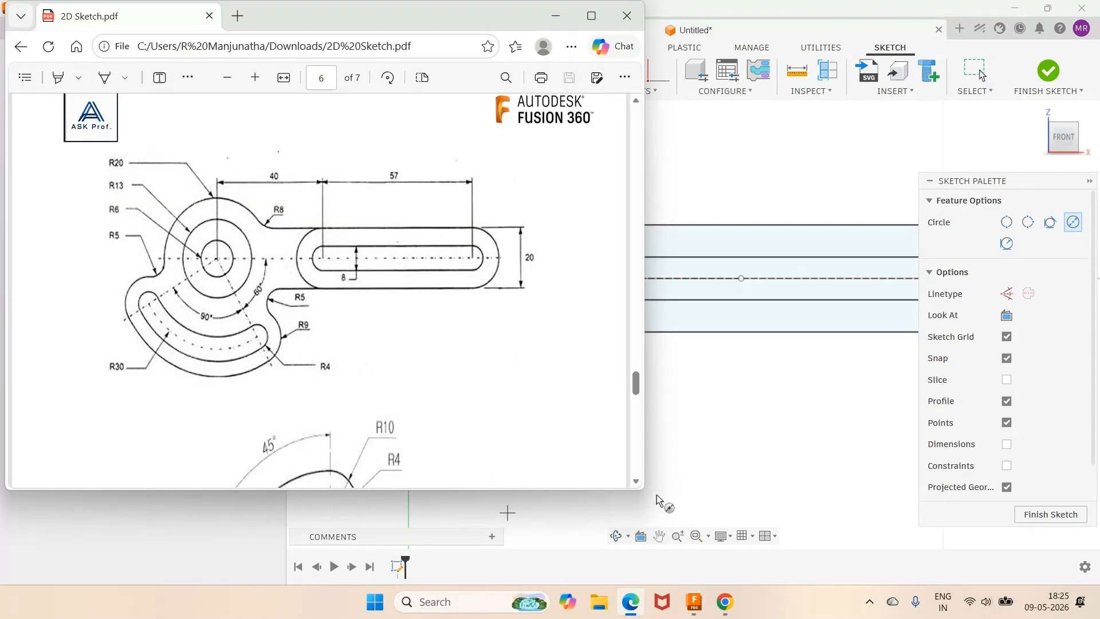
click(694, 602)
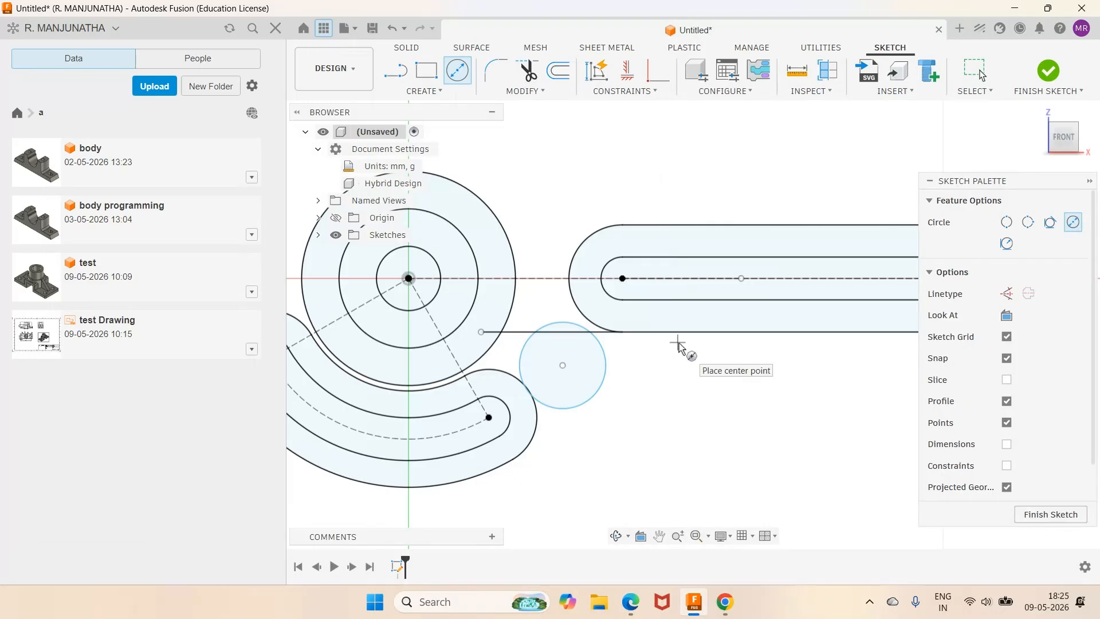
key(d)
click(601, 369)
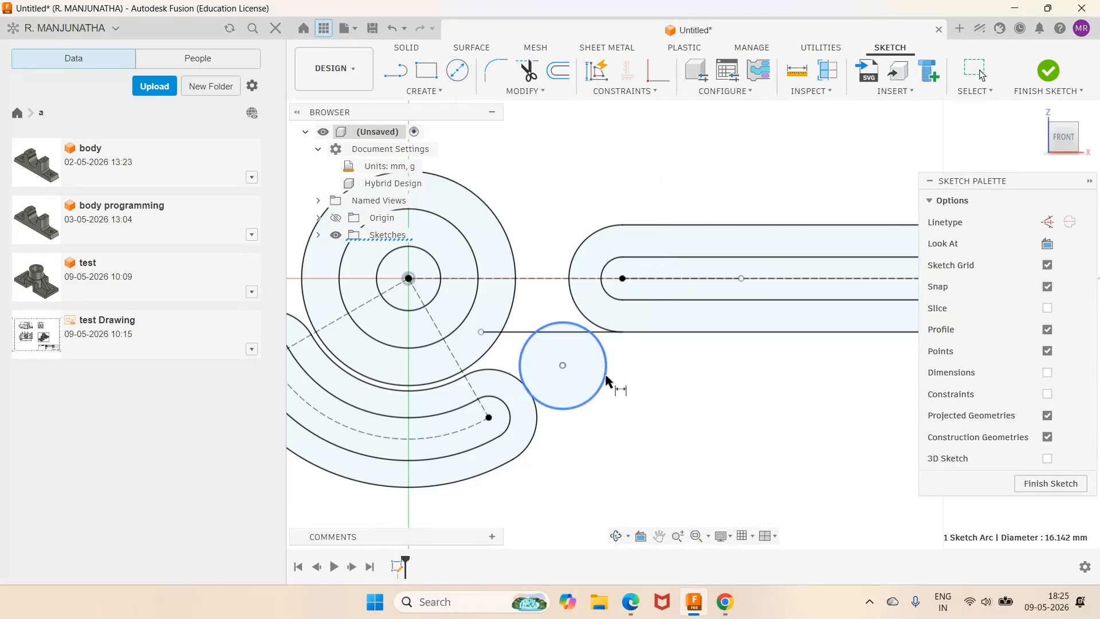
click(664, 400)
text(10)
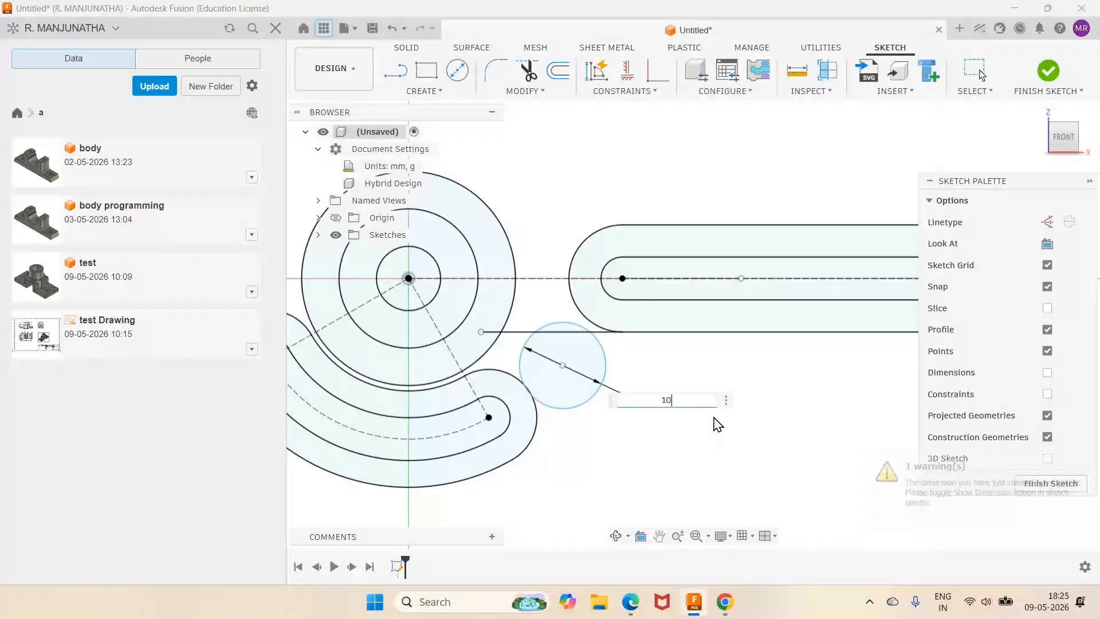
key(Return)
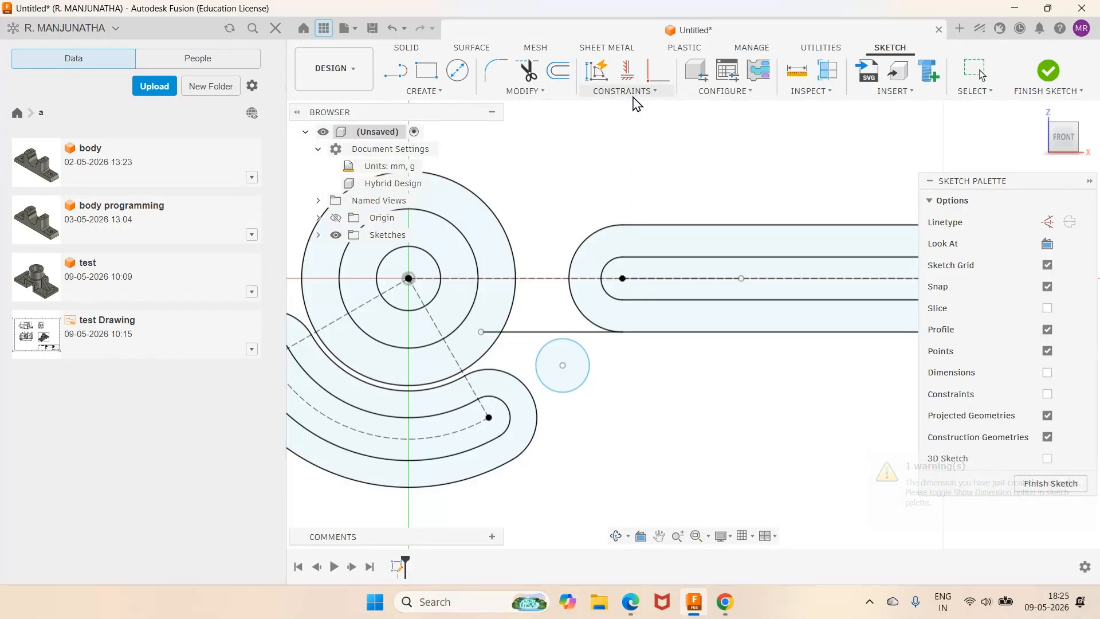
Step: Make the 10 mm circle coincident with the horizontal line
click(630, 92)
click(618, 150)
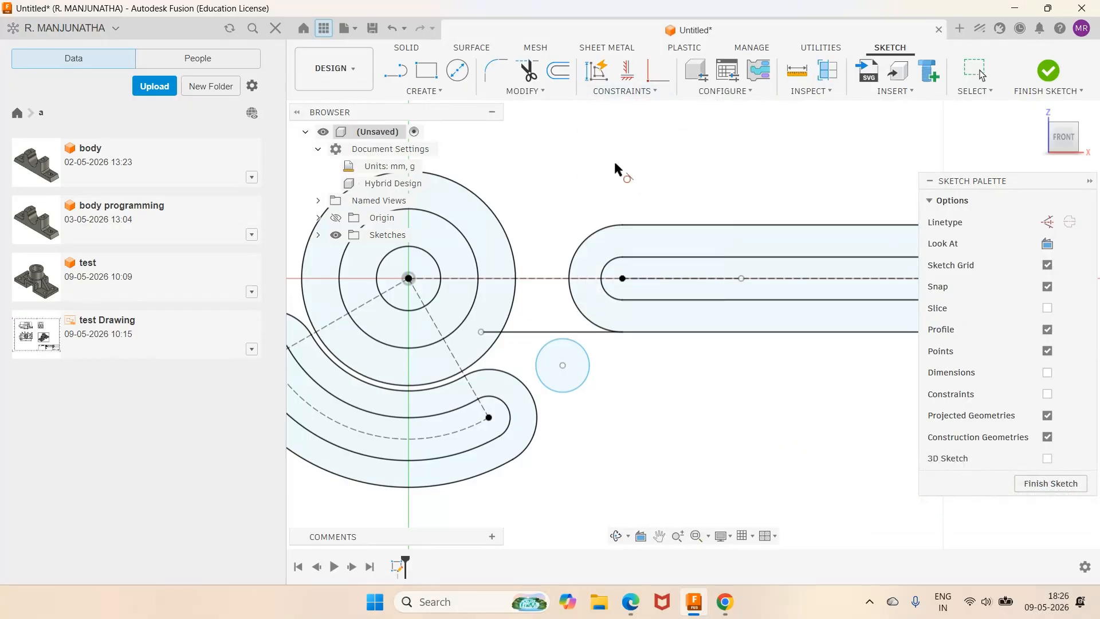
click(566, 332)
click(552, 340)
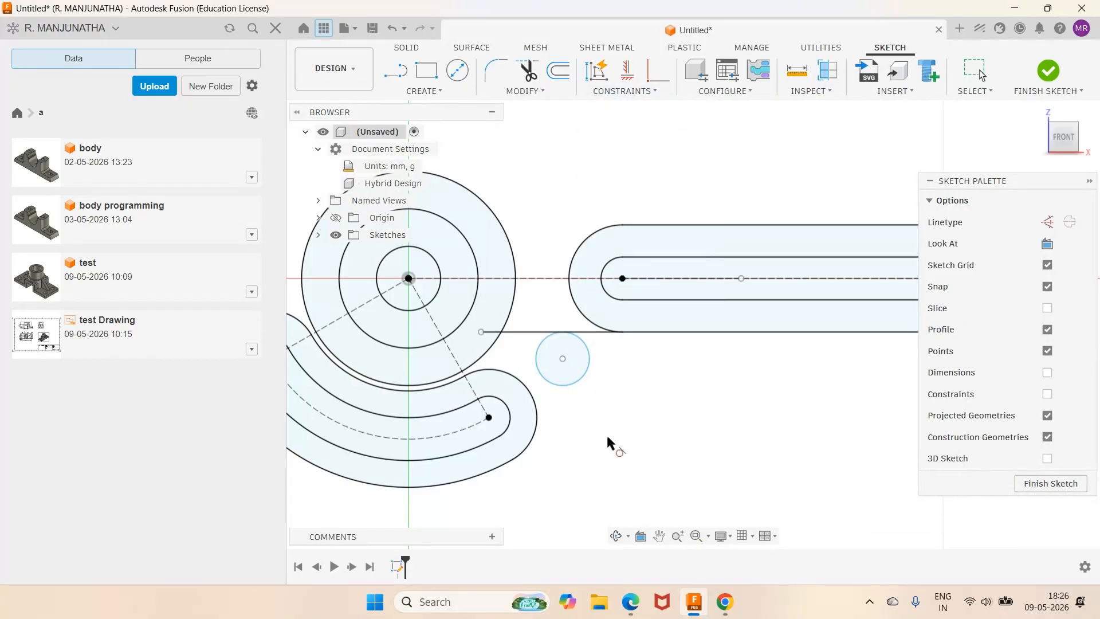